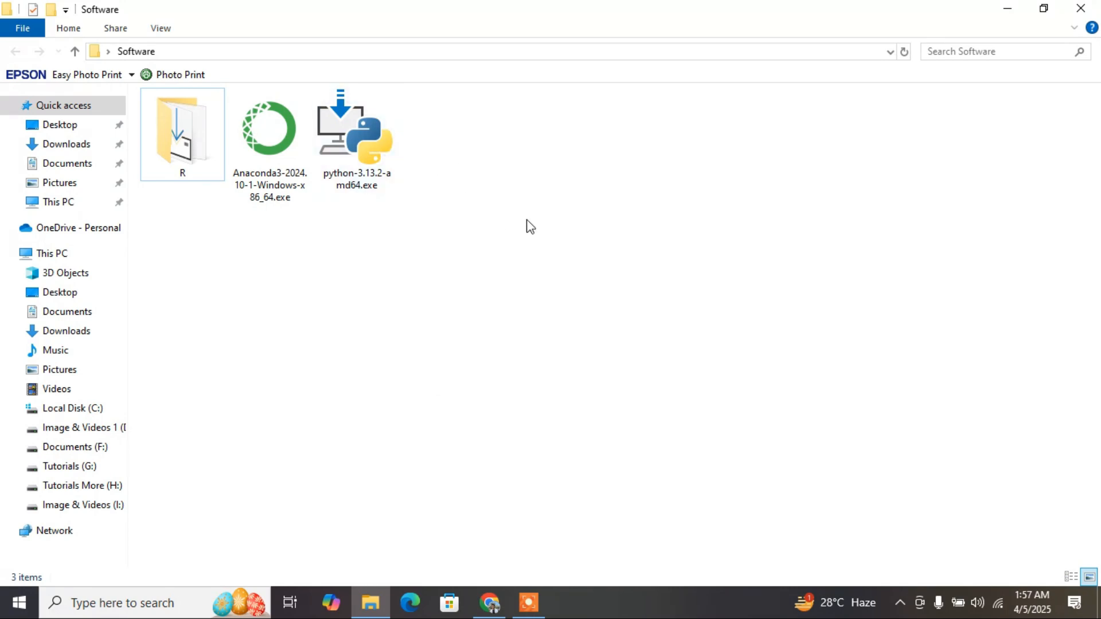
Switch to Chrome, search for "python download" and open the Download Python page on python.org
left_click(489, 601)
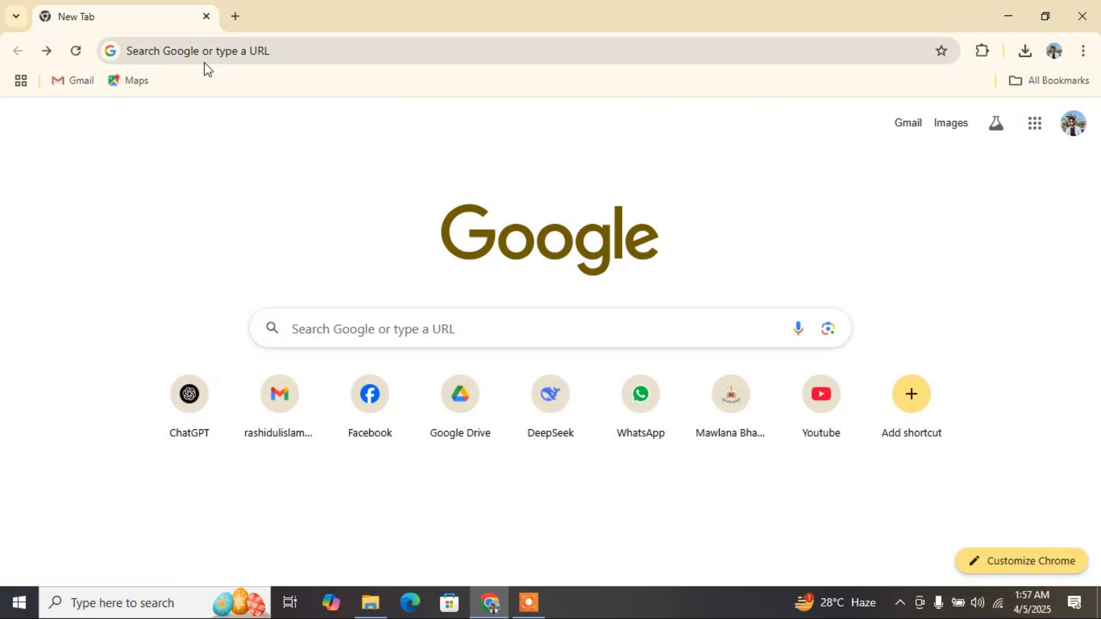
left_click(204, 62)
type("python")
key("Return")
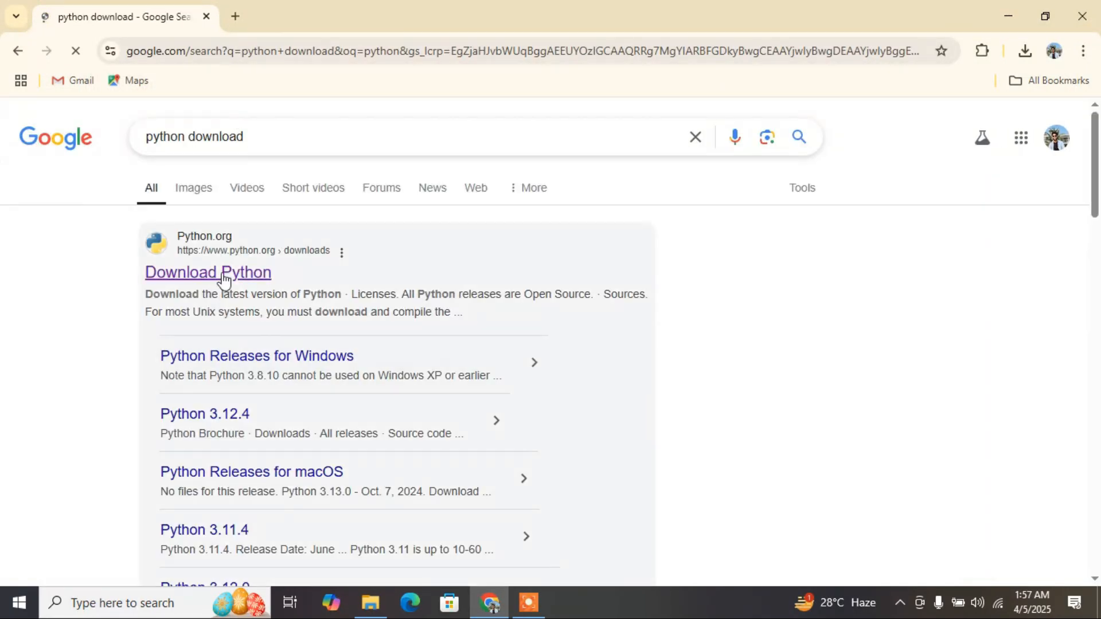
left_click(212, 277)
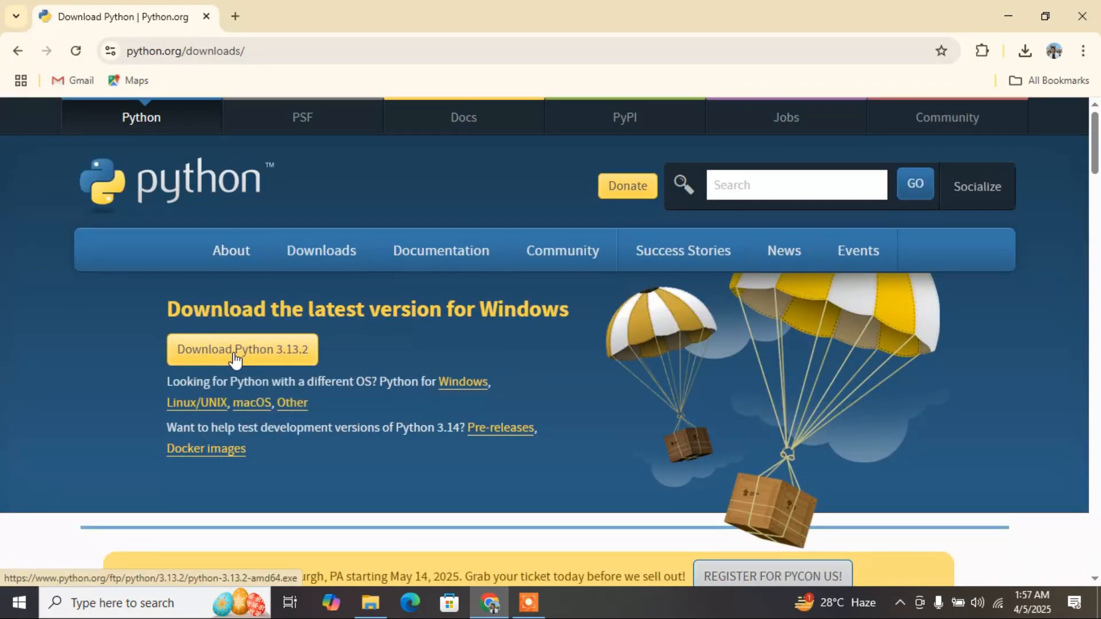
left_click(1008, 3)
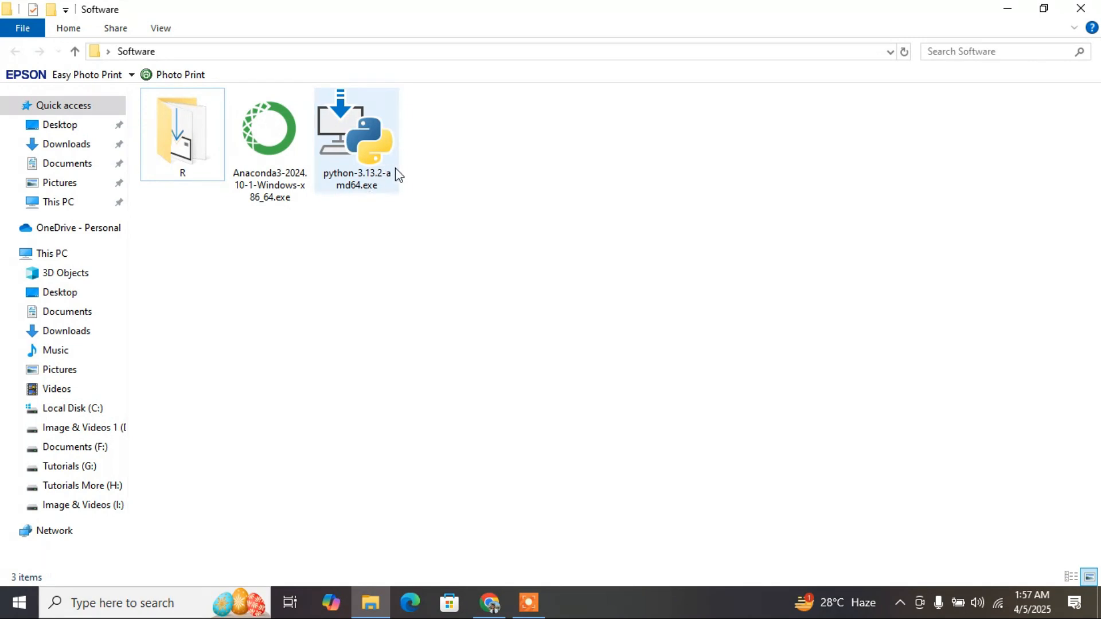
Switch back to Chrome, search for "anaconda" and open the Anaconda Installers download page, skipping registration
left_click(490, 602)
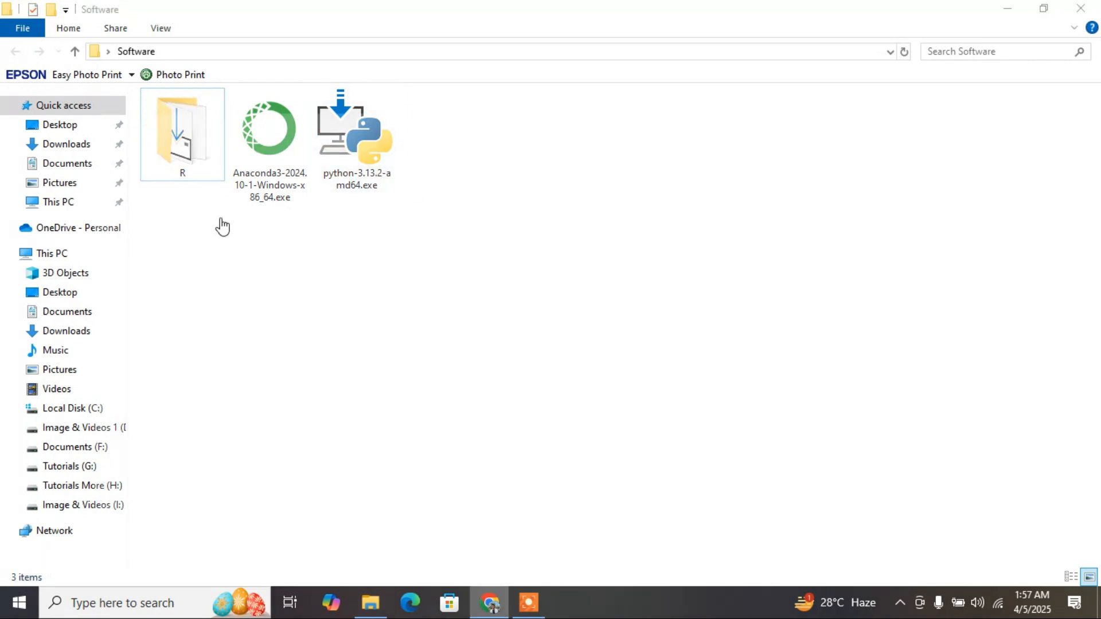
left_click(191, 57)
type("anaconda")
key("Return")
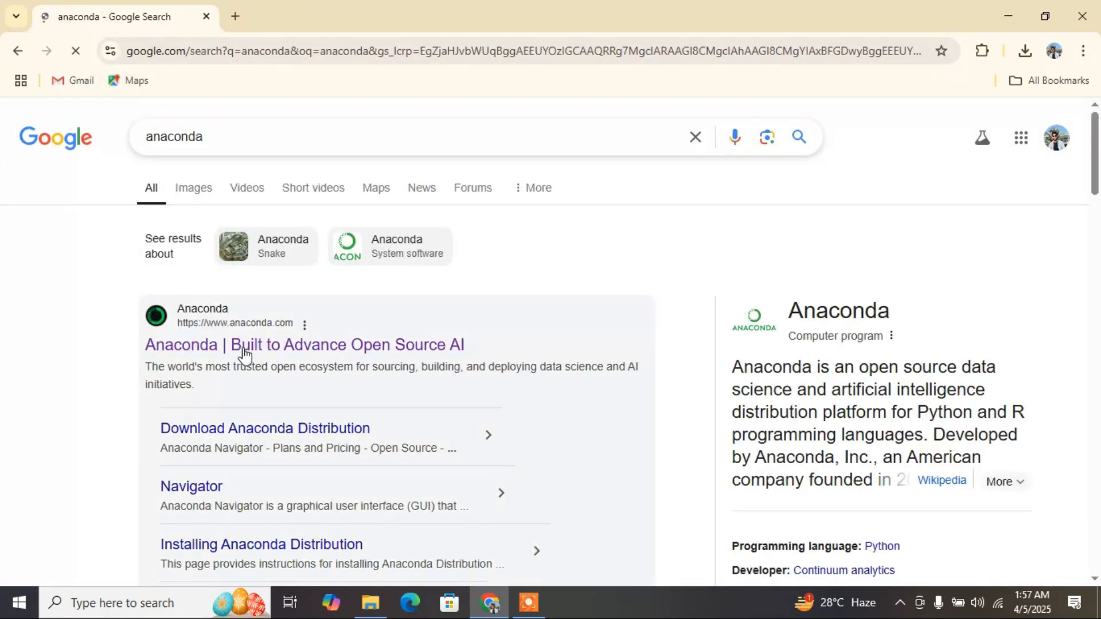
left_click(243, 350)
scroll(270, 351, "down", 4)
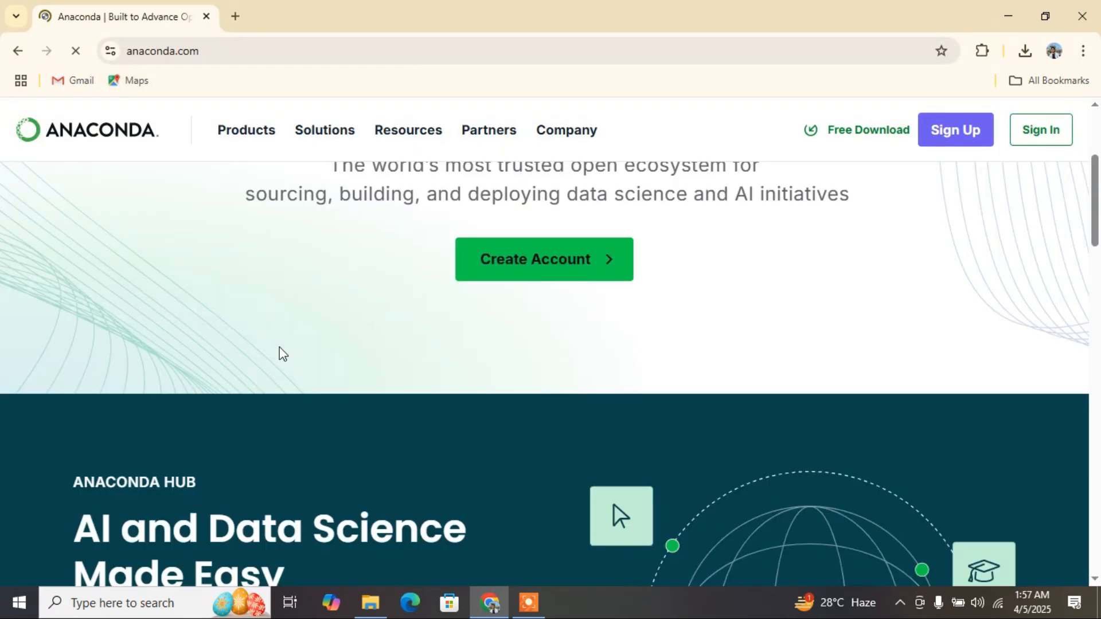
scroll(280, 351, "up", 4)
left_click(850, 131)
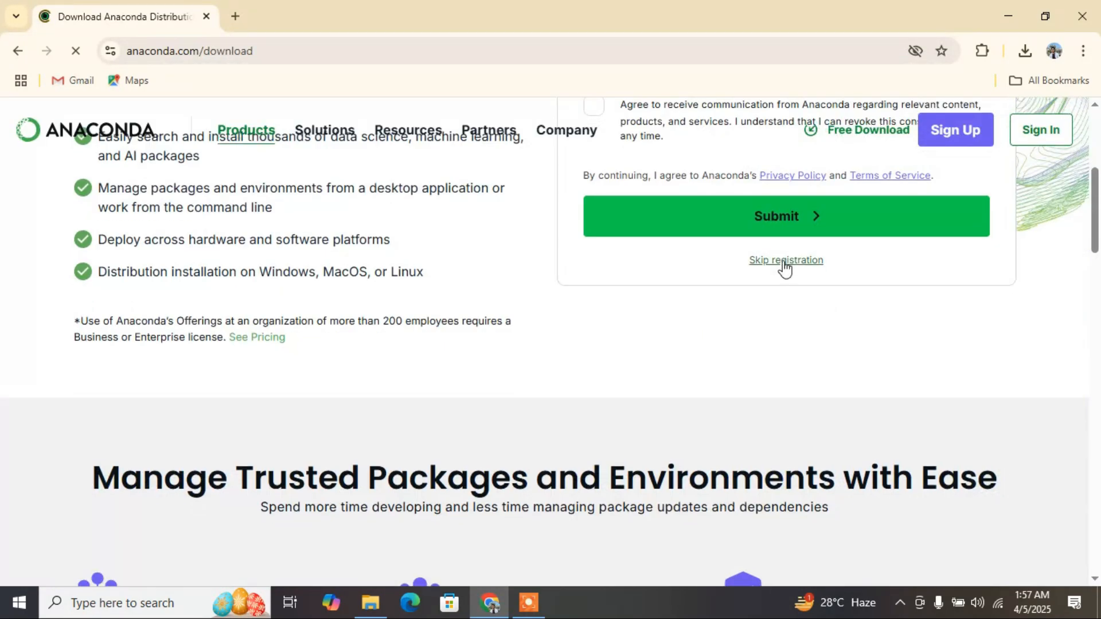
left_click(783, 266)
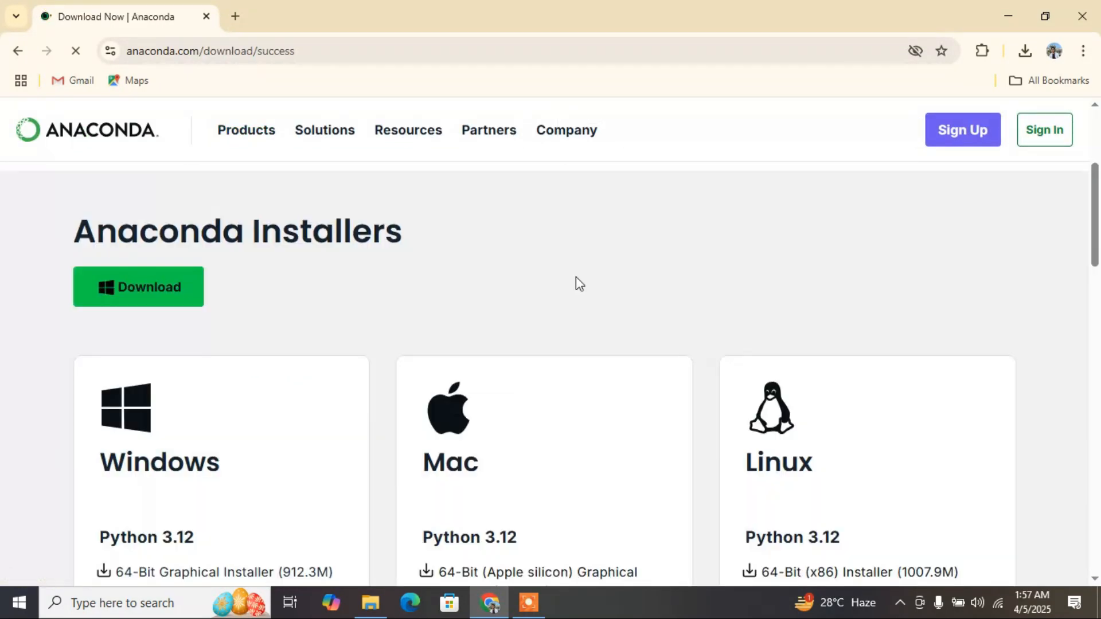
Start the Windows Anaconda installer download, cancel it and return to the Software folder
left_click(139, 299)
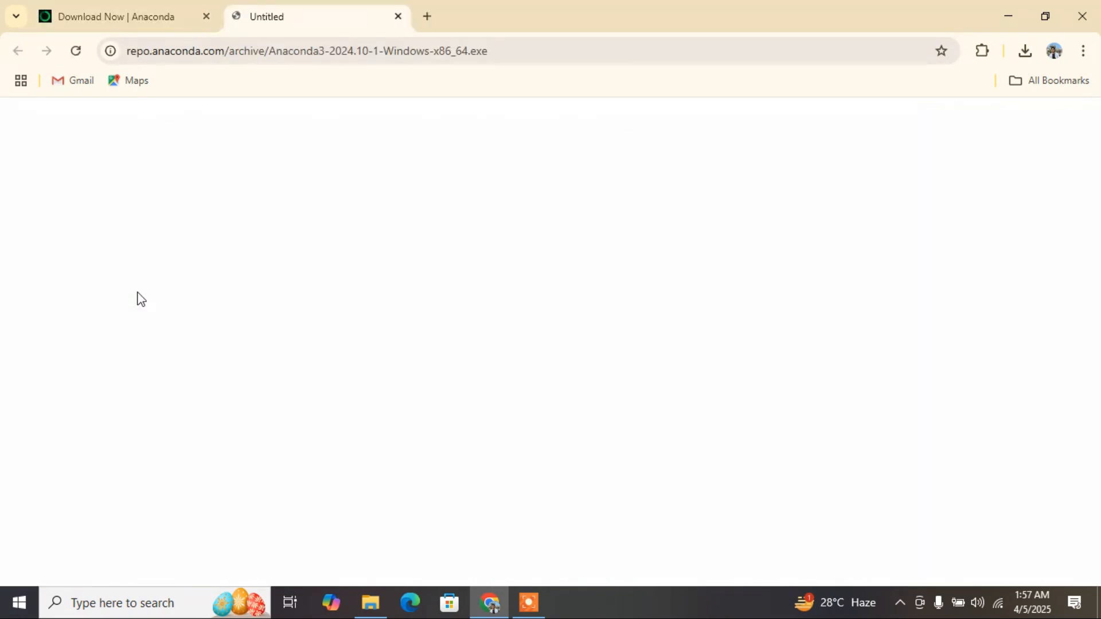
left_click(1025, 50)
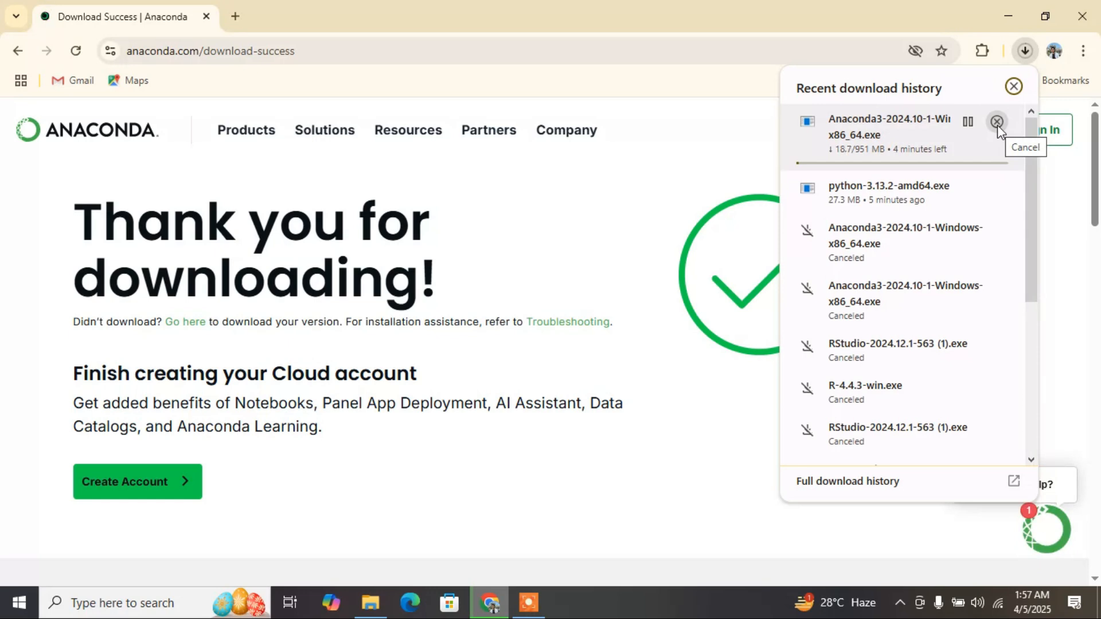
left_click(997, 121)
scroll(379, 376, "down", 4)
scroll(293, 253, "up", 5)
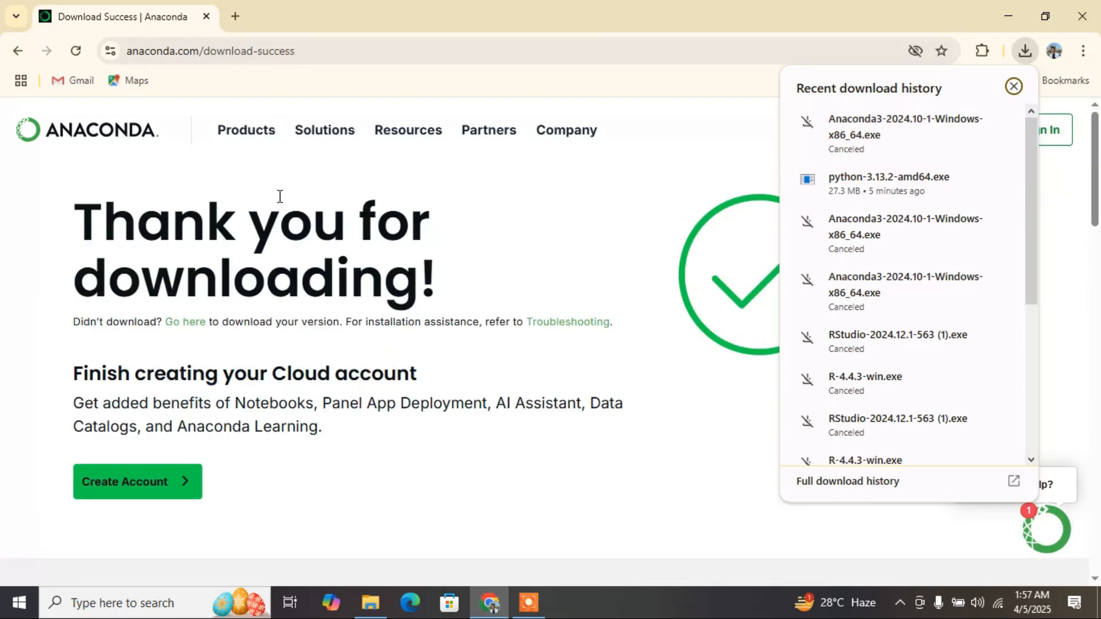
left_click(1010, 10)
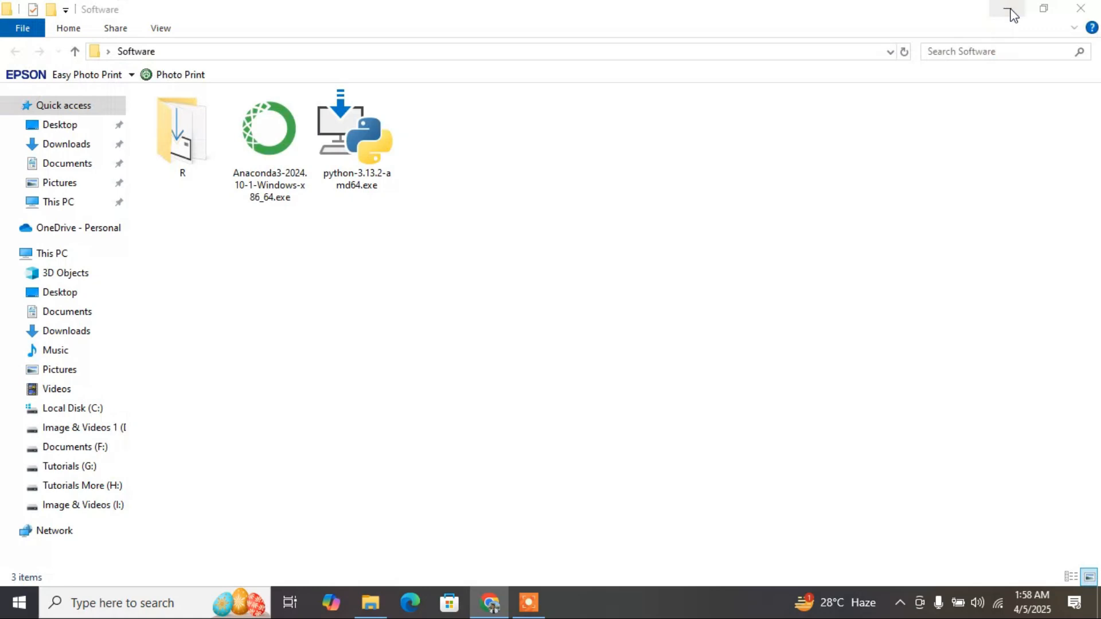
Run python-3.13.2-amd64.exe from the Software folder, install Python with the default settings and close the setup
double_click(371, 181)
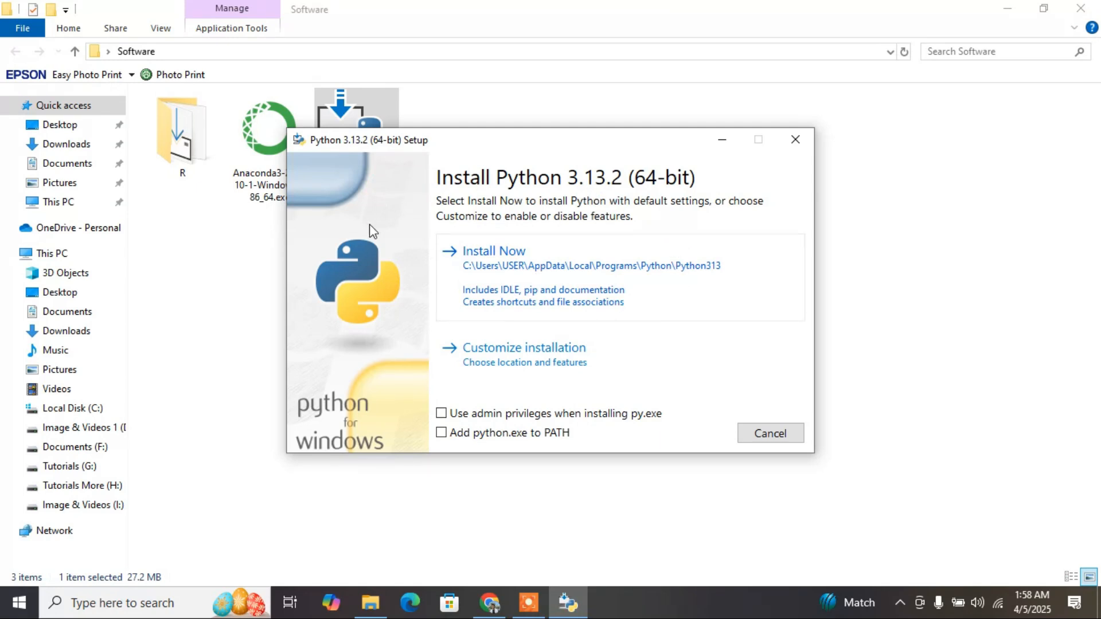
left_click(582, 268)
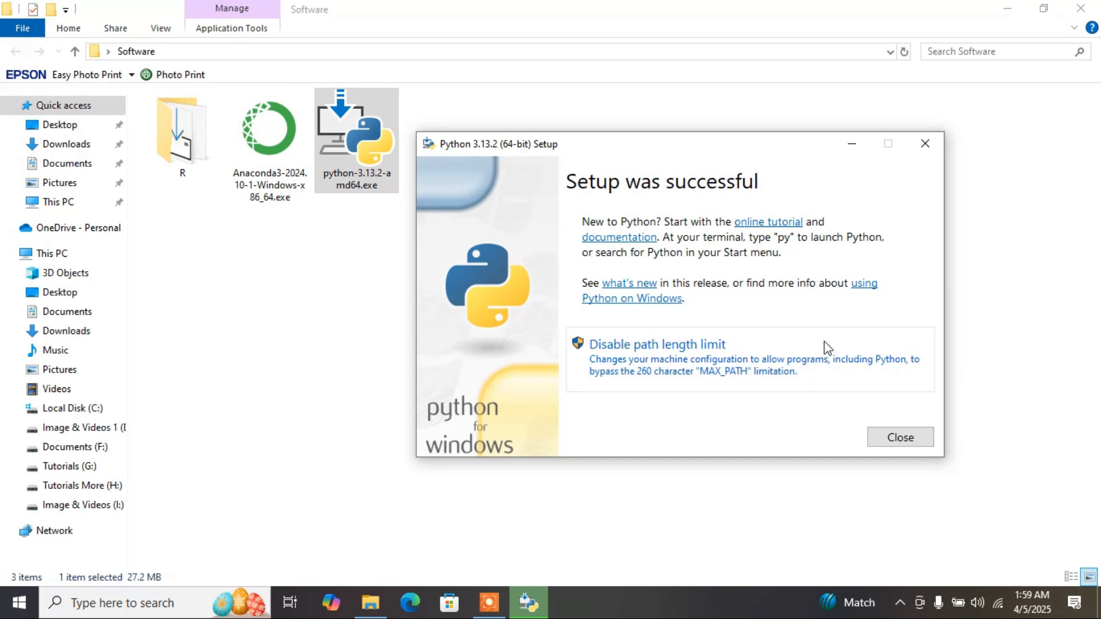
left_click(898, 441)
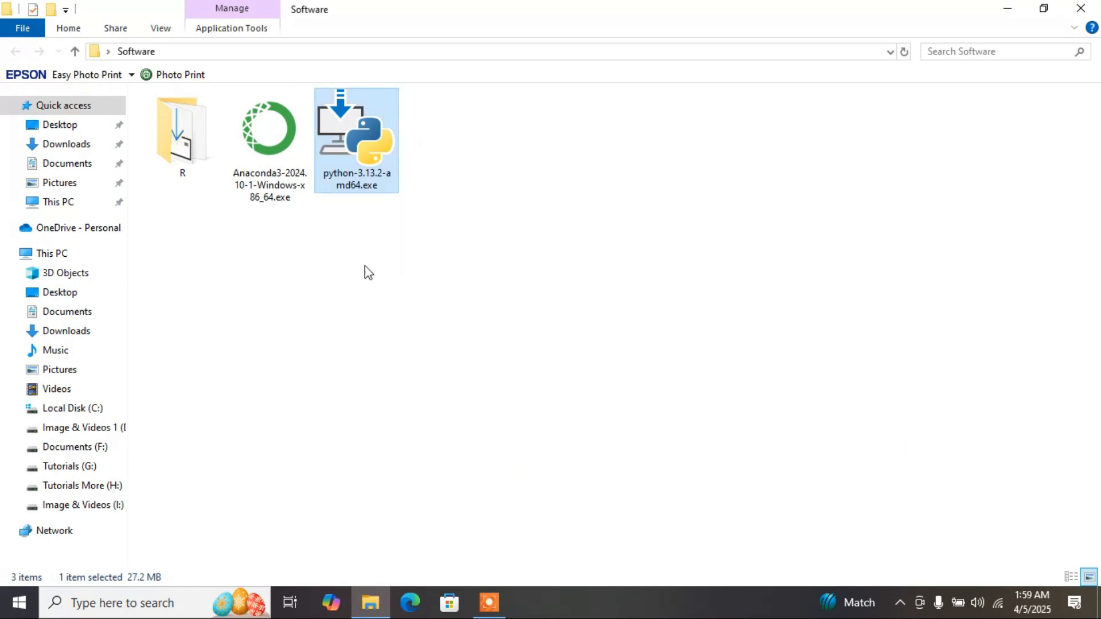
Run the Anaconda3 2024.10-1 installer, accept the license and install for Just Me with the default location and advanced options
double_click(274, 164)
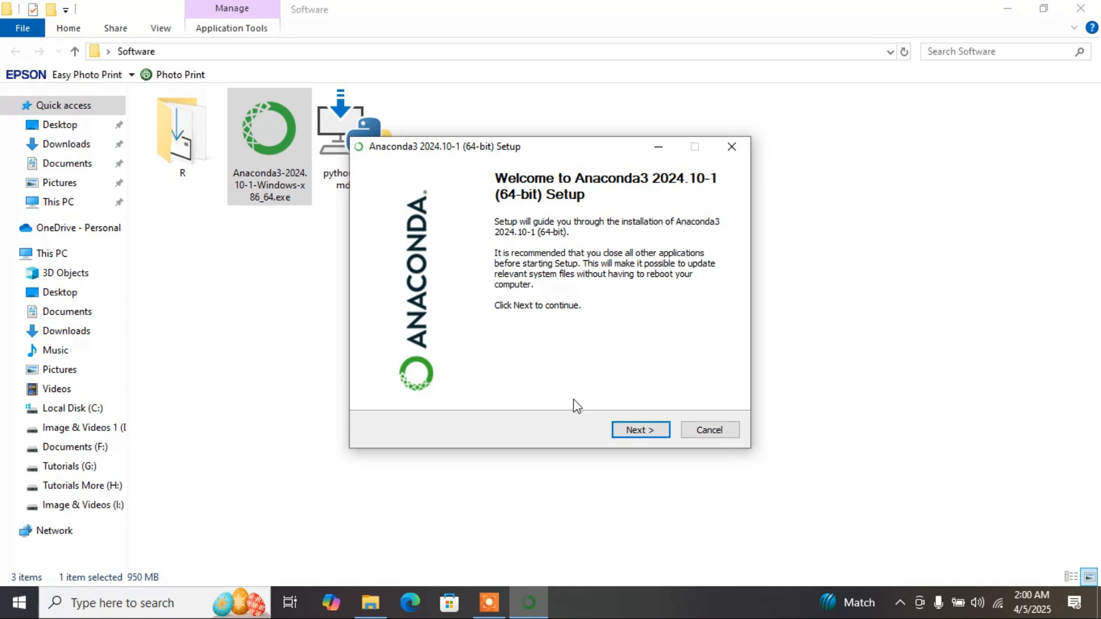
left_click(640, 430)
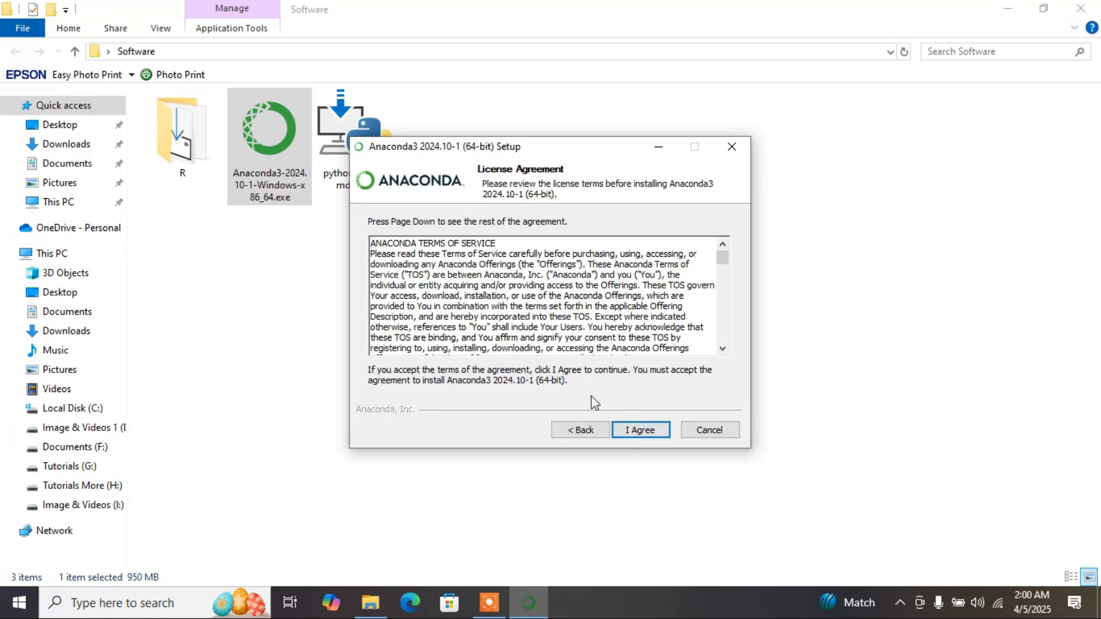
left_click(640, 430)
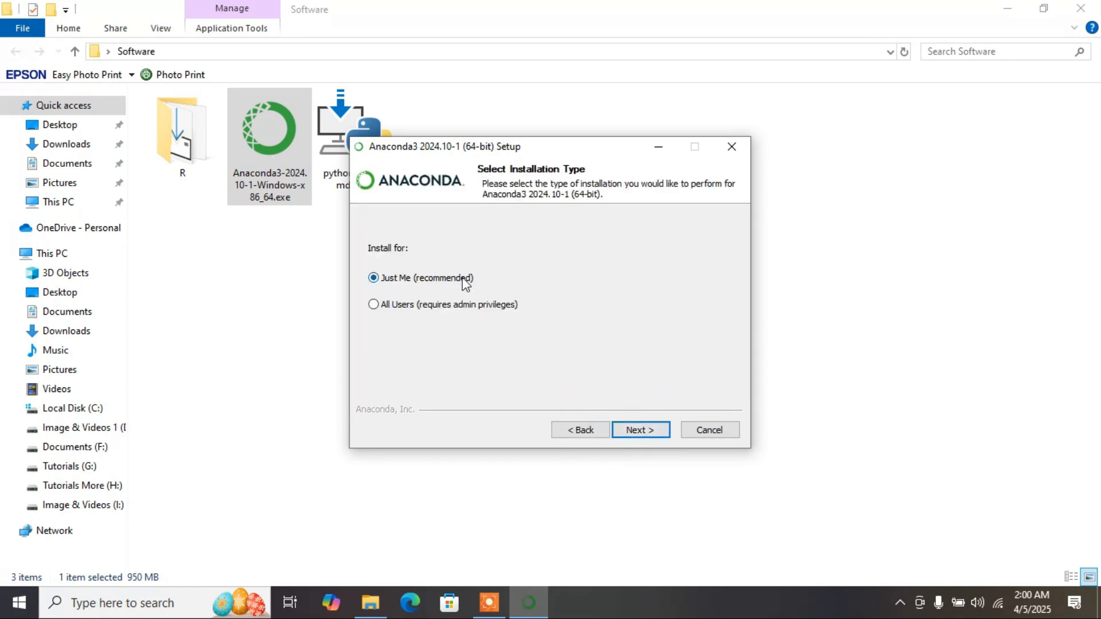
left_click(632, 433)
left_click(636, 431)
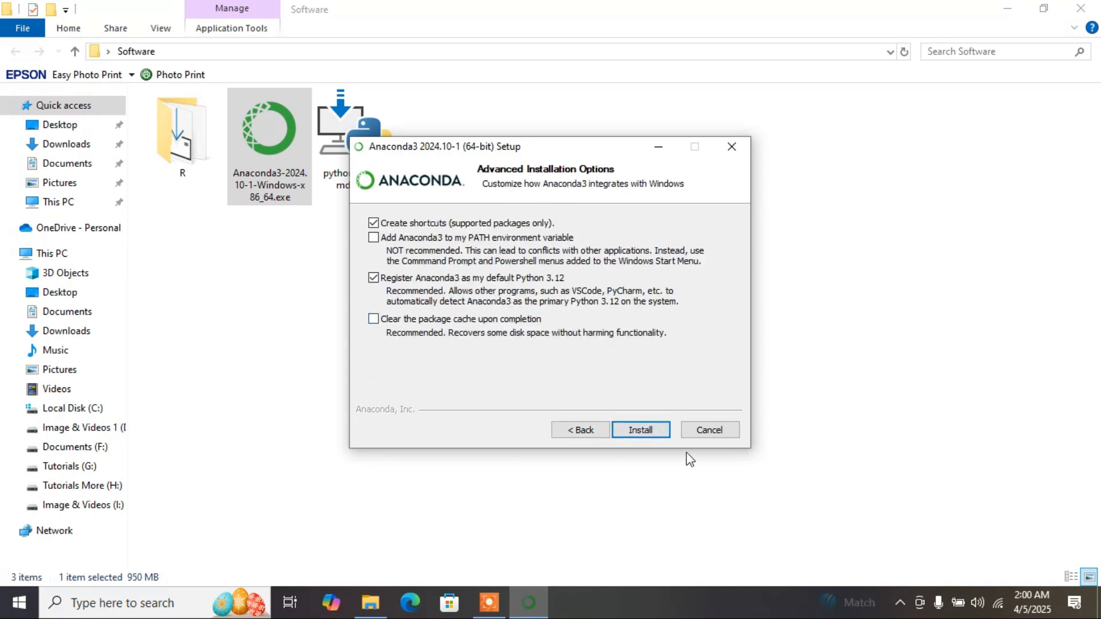
left_click(651, 431)
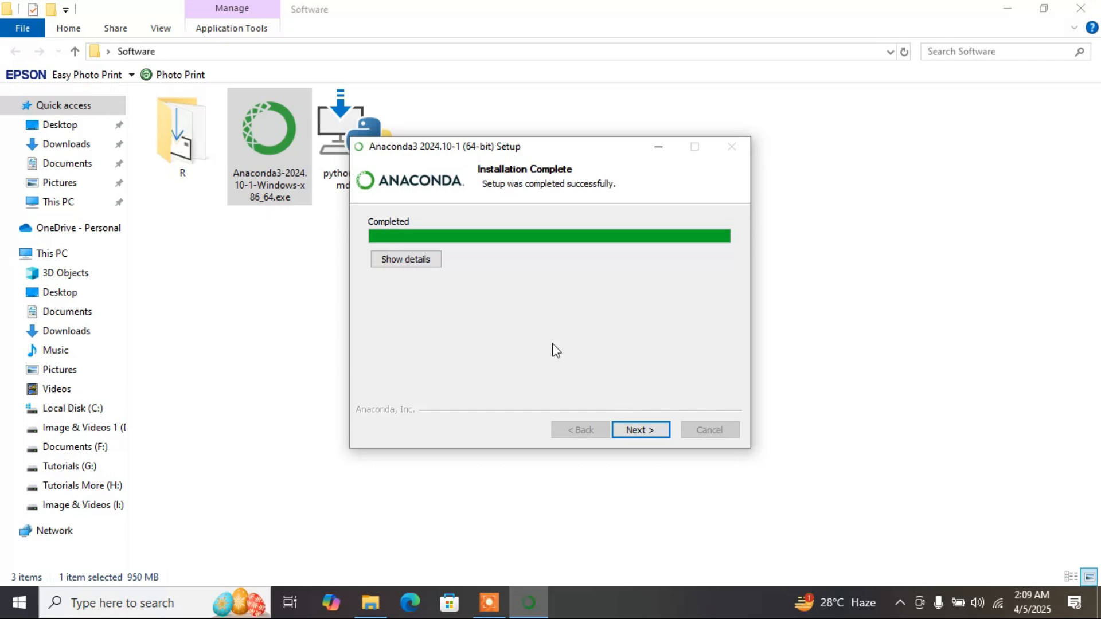
Finish the Anaconda3 setup with Launch Anaconda Navigator and Getting Started with Anaconda Distribution both enabled
left_click(645, 432)
left_click(646, 432)
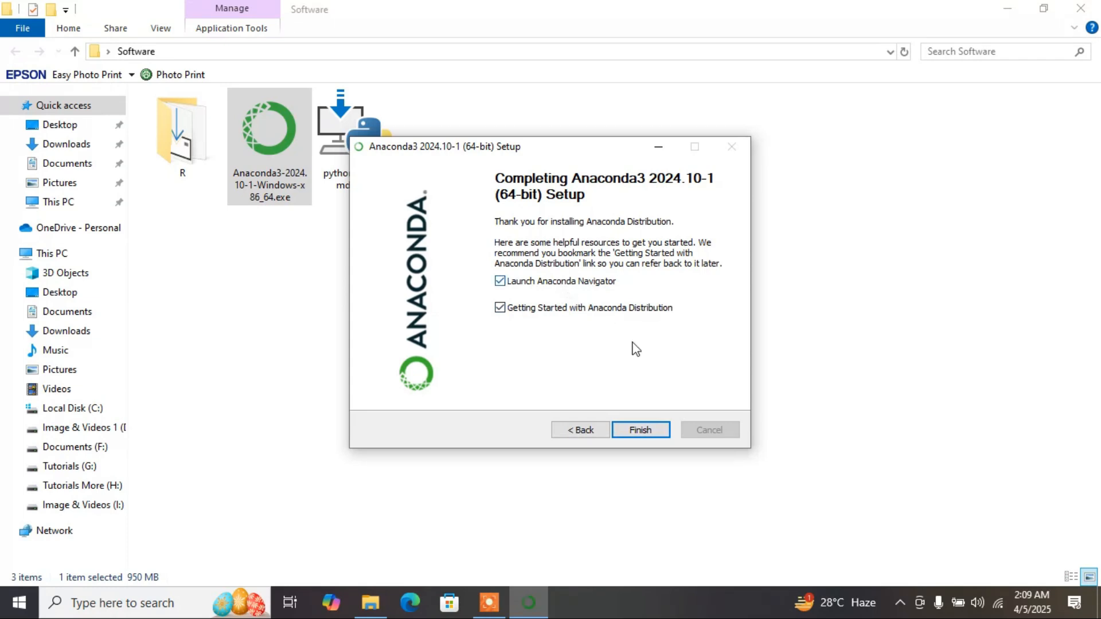
left_click(650, 425)
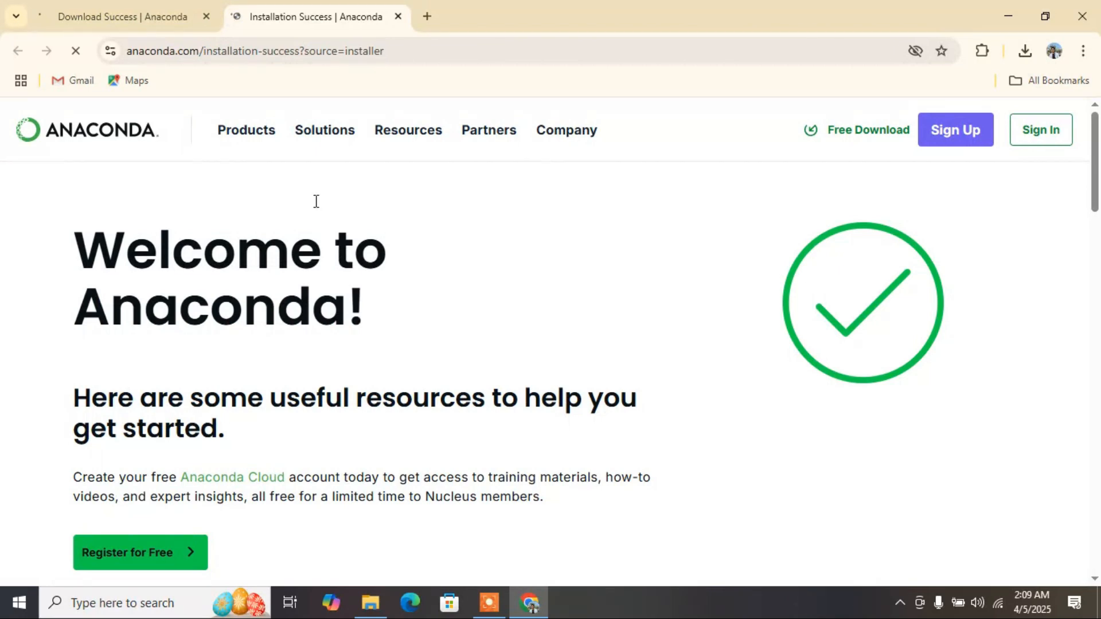
Close the Download Success and Installation Success pages in Chrome, keep only a new tab and minimize the browser
left_click(206, 16)
left_click(235, 16)
left_click(206, 16)
left_click(1008, 16)
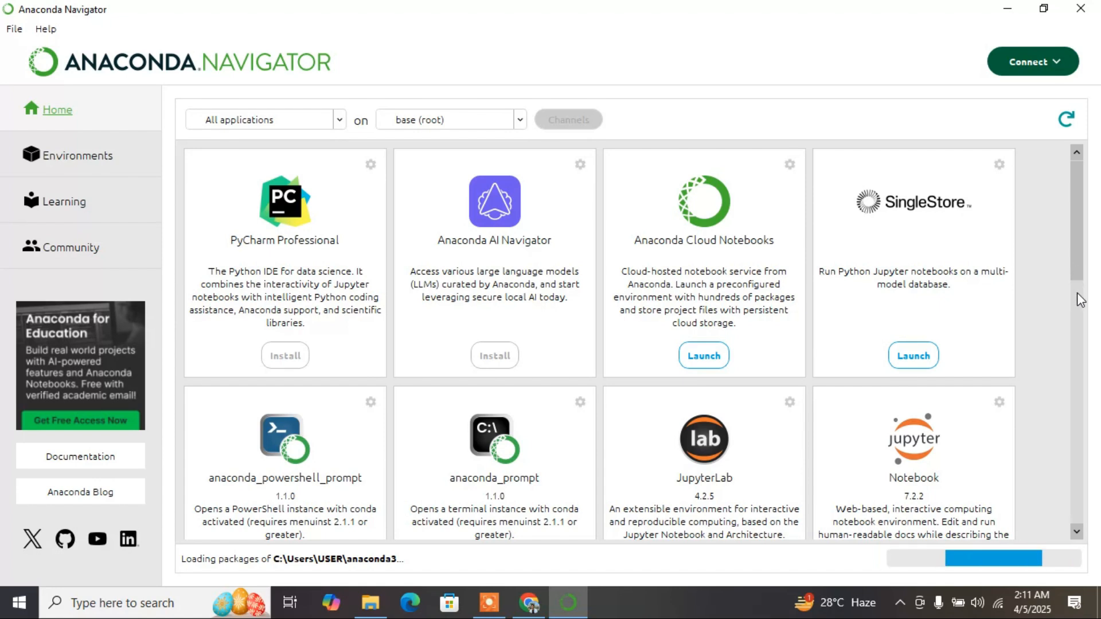
Launch Jupyter Notebook from Anaconda Navigator and close the leftover New Tab page in Chrome
scroll(987, 331, "down", 1)
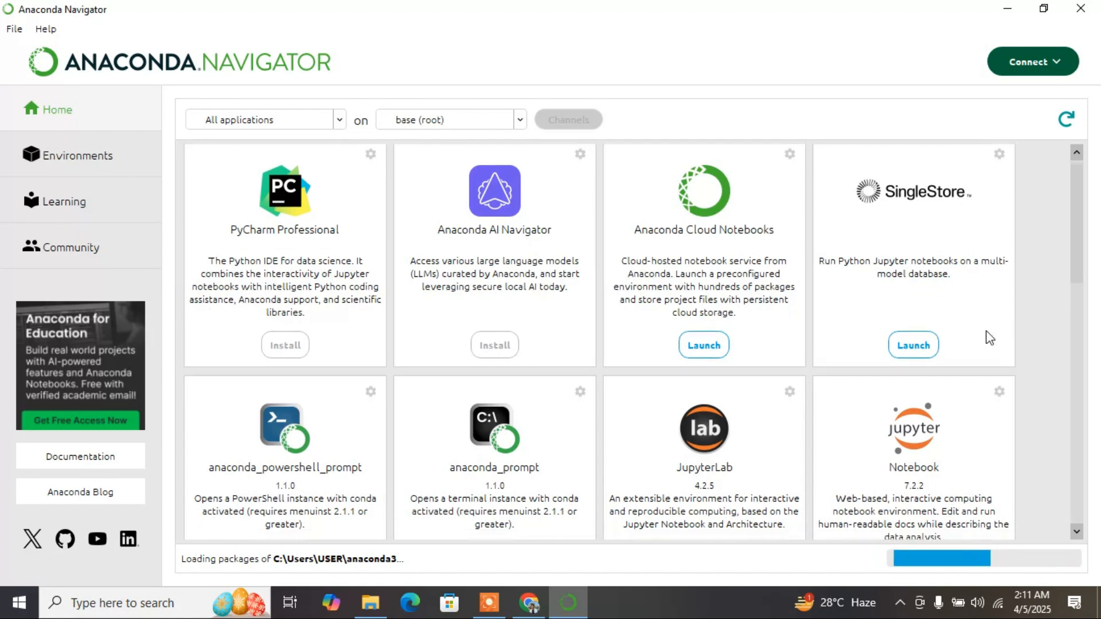
scroll(1009, 322, "down", 10)
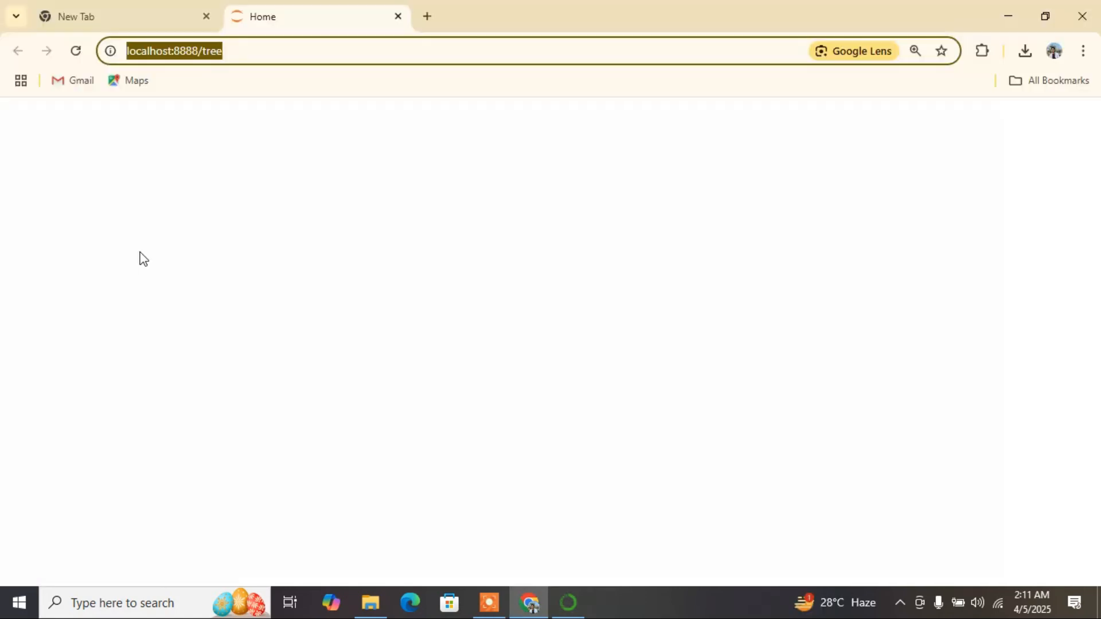
left_click(206, 17)
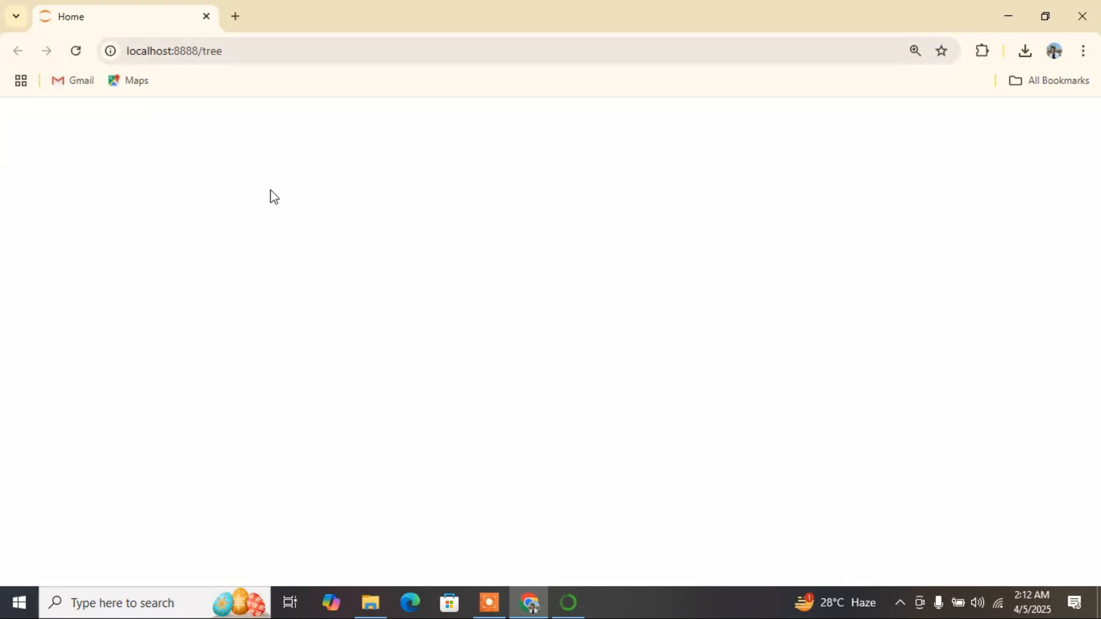
left_click(569, 605)
left_click(295, 431)
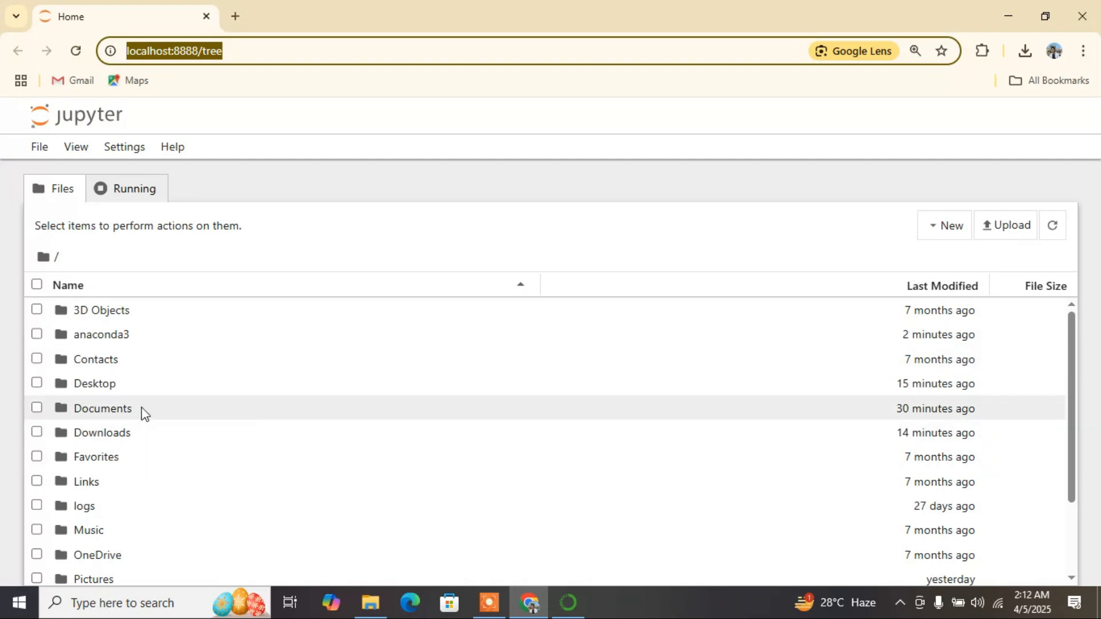
Create a folder named Anaconda inside Documents in the Jupyter file browser and open it
double_click(119, 414)
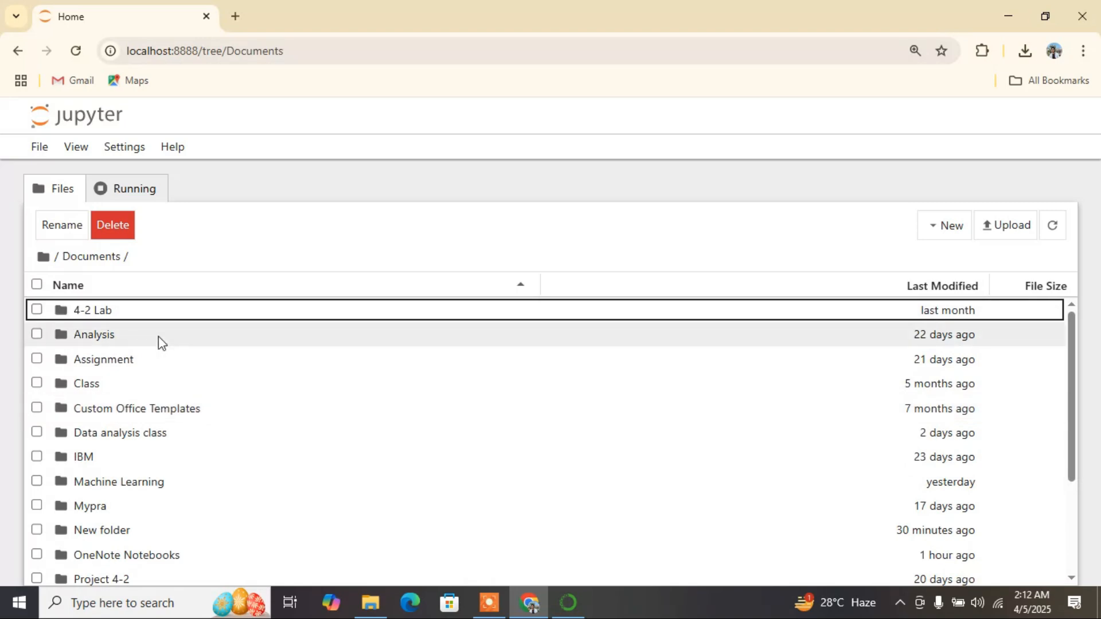
left_click(944, 226)
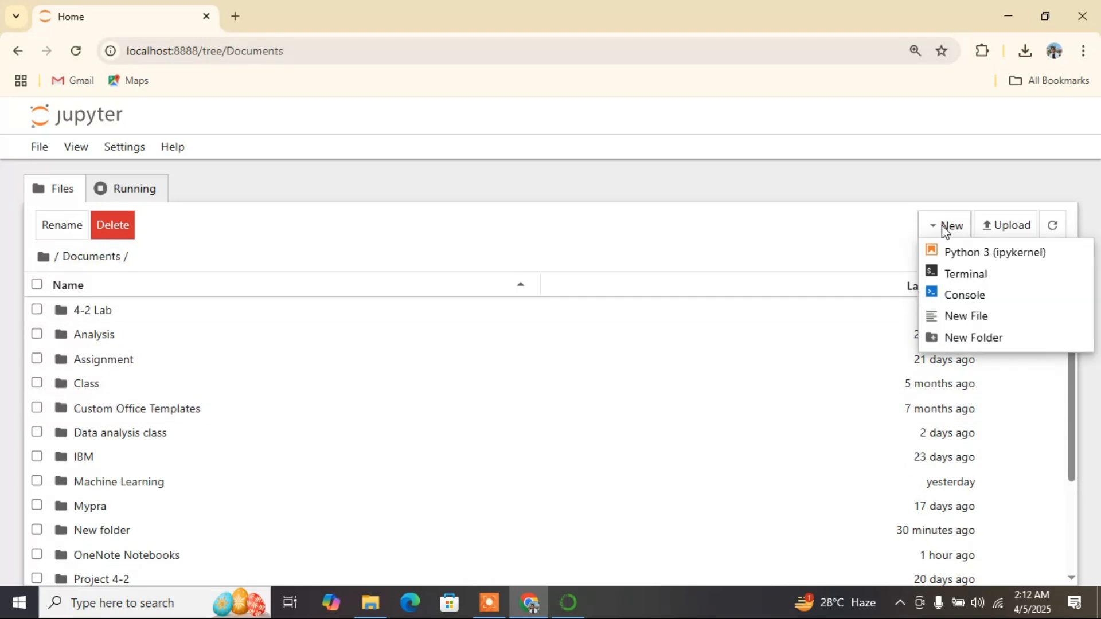
left_click(987, 339)
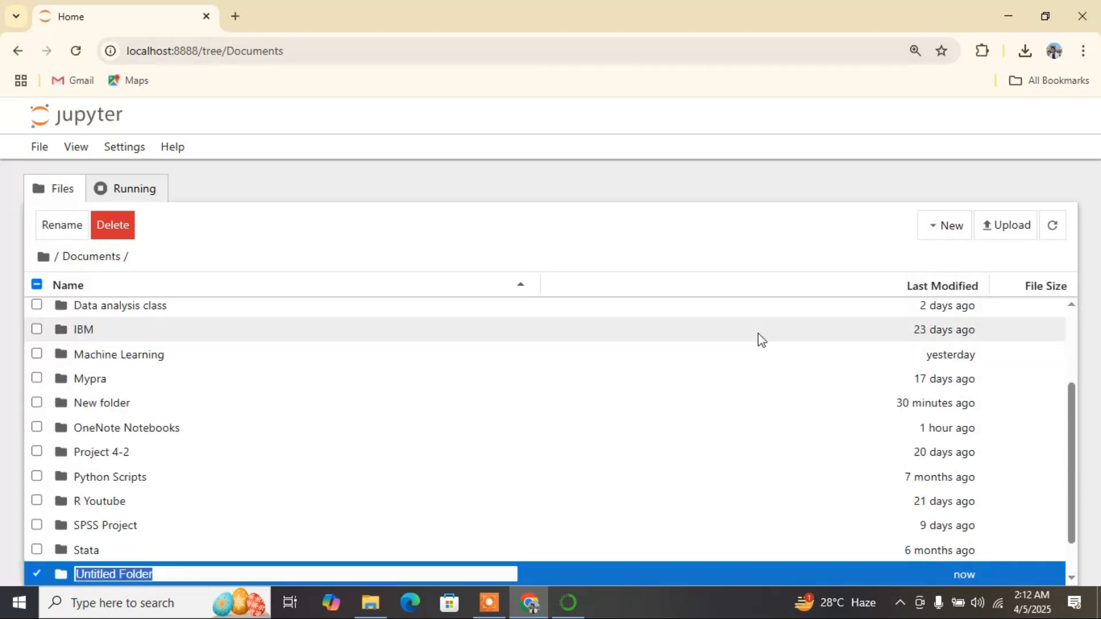
key("BackSpace")
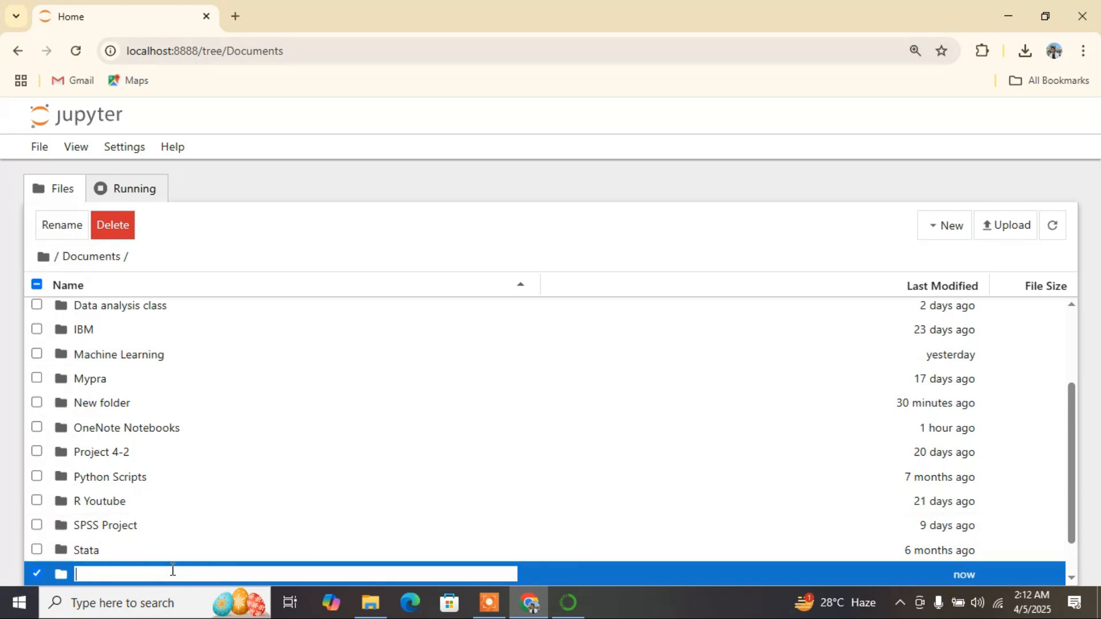
key("Return")
double_click(171, 569)
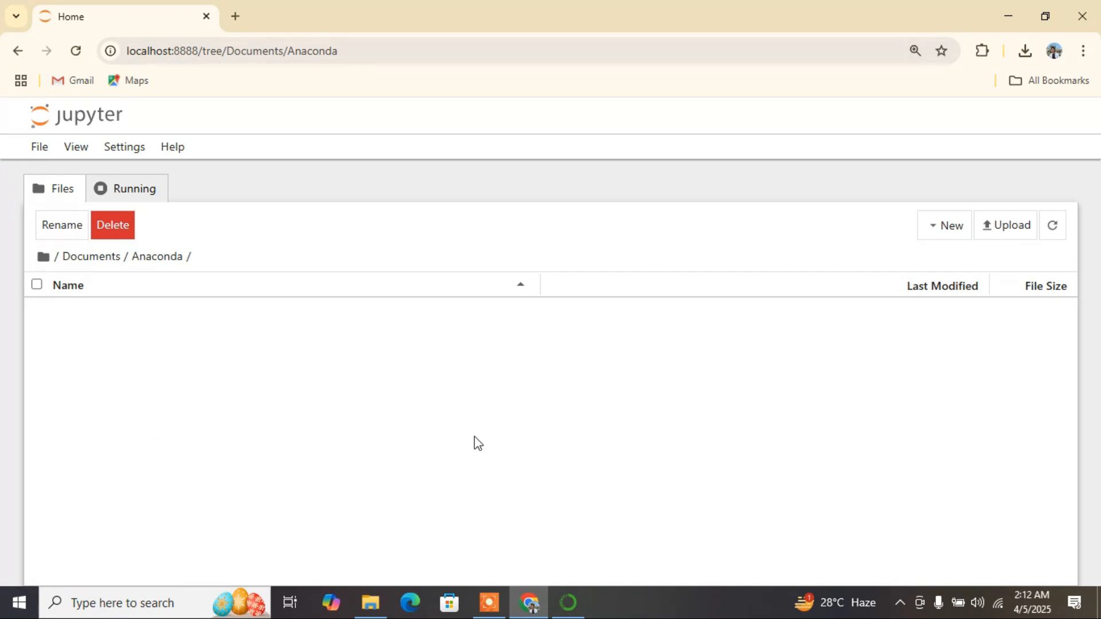
Create a new Python 3 (ipykernel) notebook in the Anaconda folder
left_click(949, 228)
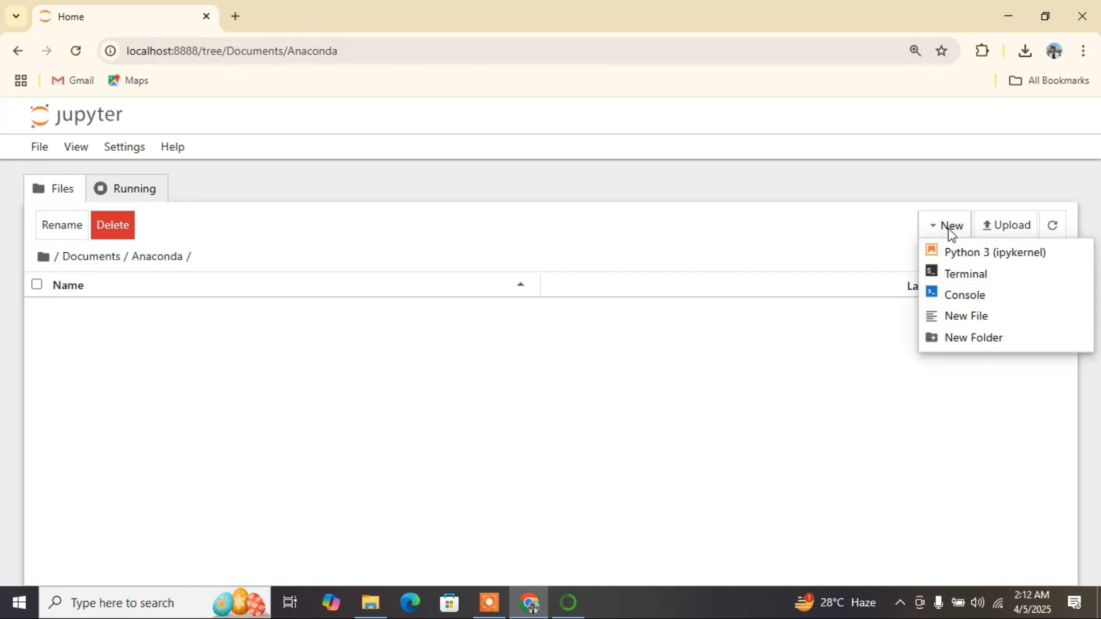
left_click(1016, 259)
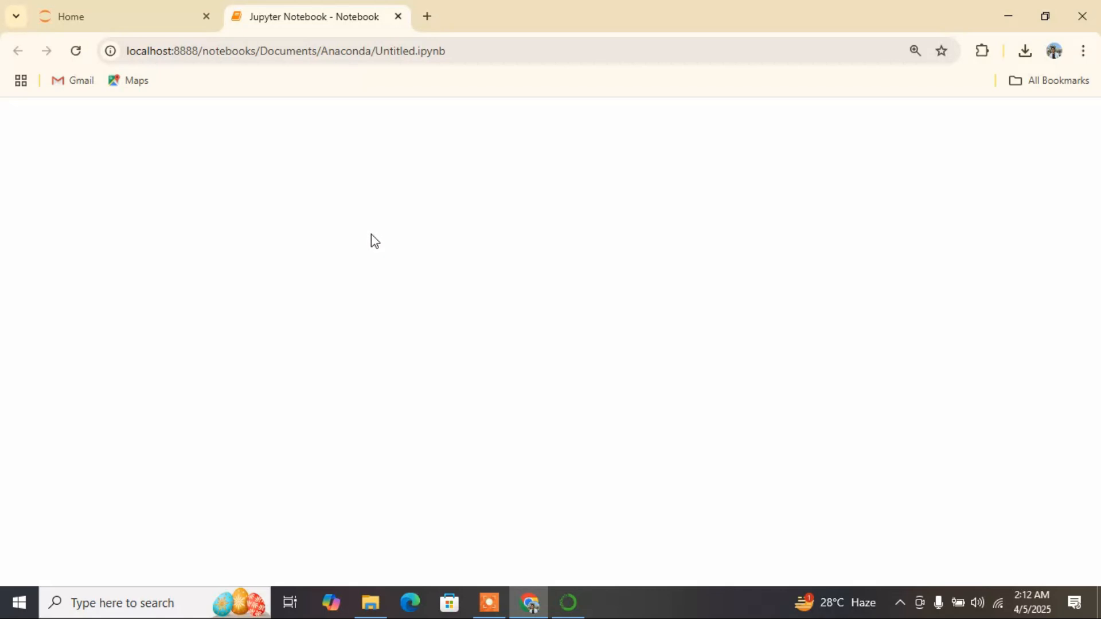
Enter print("Hello World") in the notebook's first cell and run it
left_click(221, 8)
left_click(227, 8)
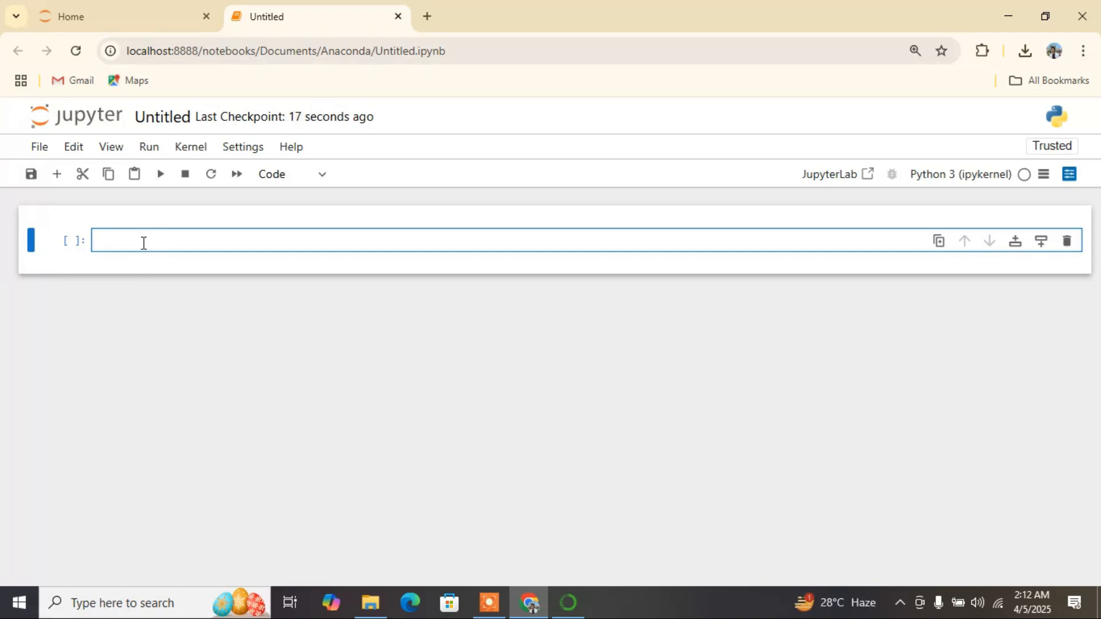
type("rint(\"Hello World")
key("shift+Return")
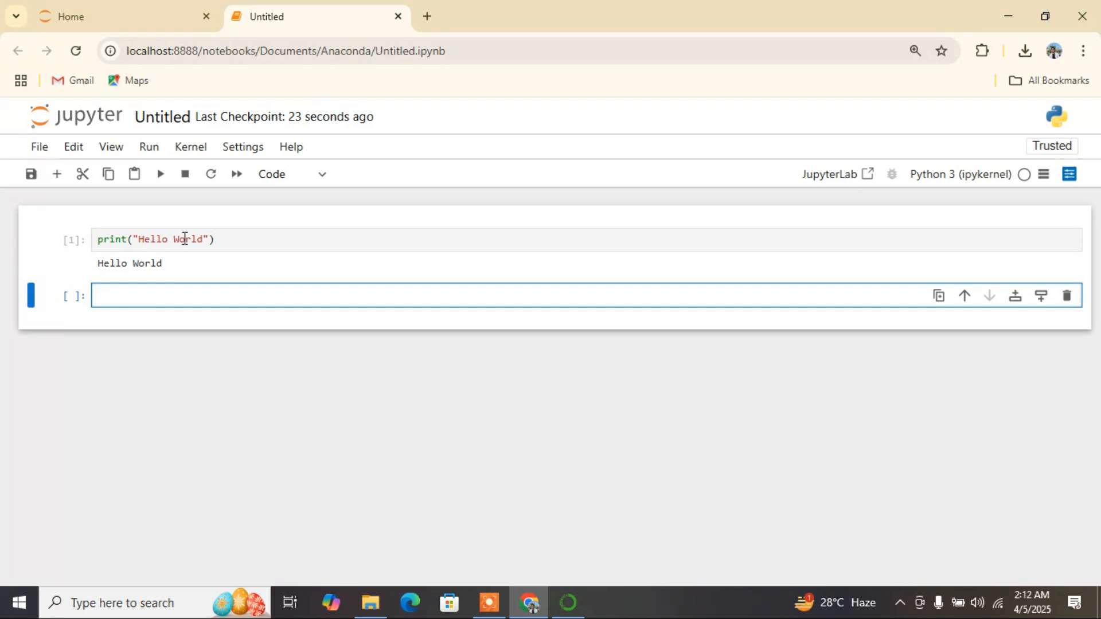
Run a cell with x = 5, y= 3 and z = x+y, and run print(z) in the following cell
left_click_drag(97, 265, 172, 283)
left_click(156, 300)
type("x = 5")
key("Return")
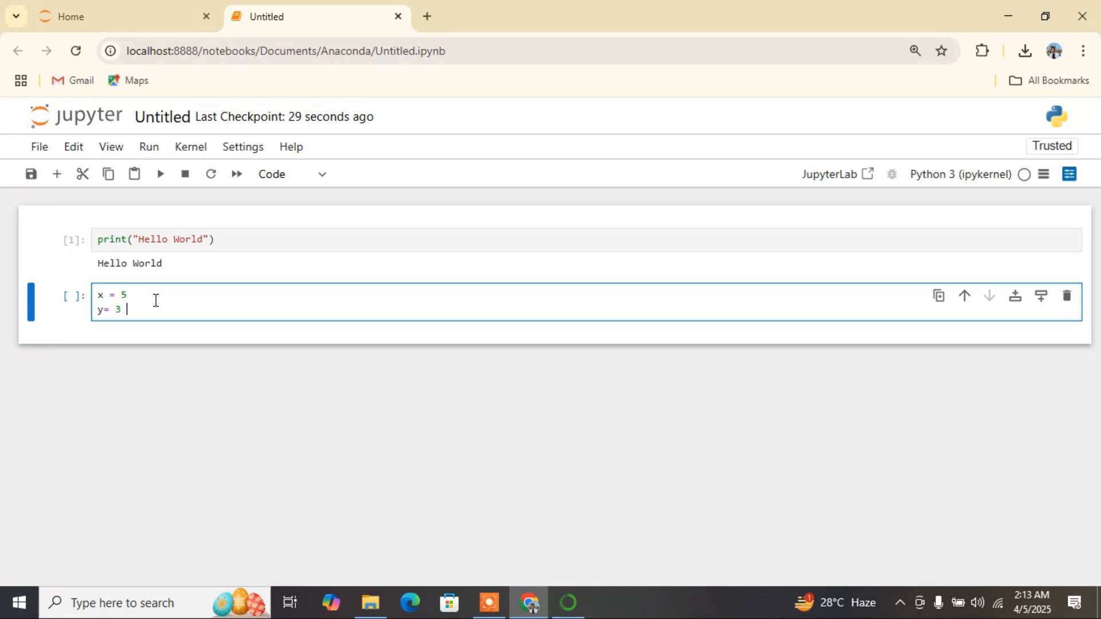
type("y= 3")
key("Return")
type("z = x+")
key("shift+Return")
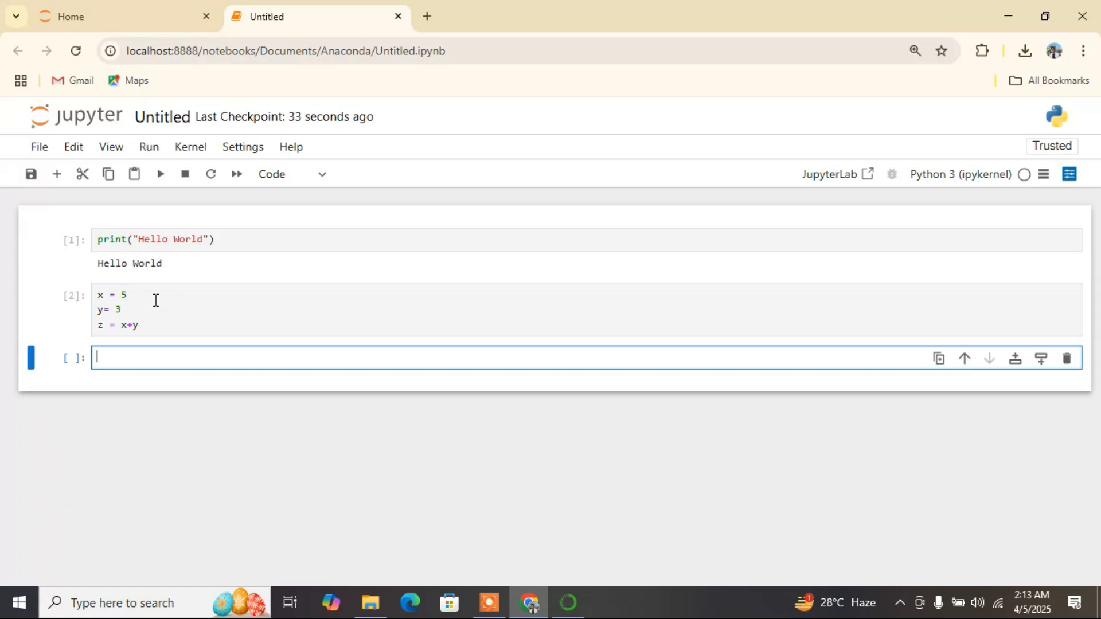
type("print(z)")
key("shift+Return")
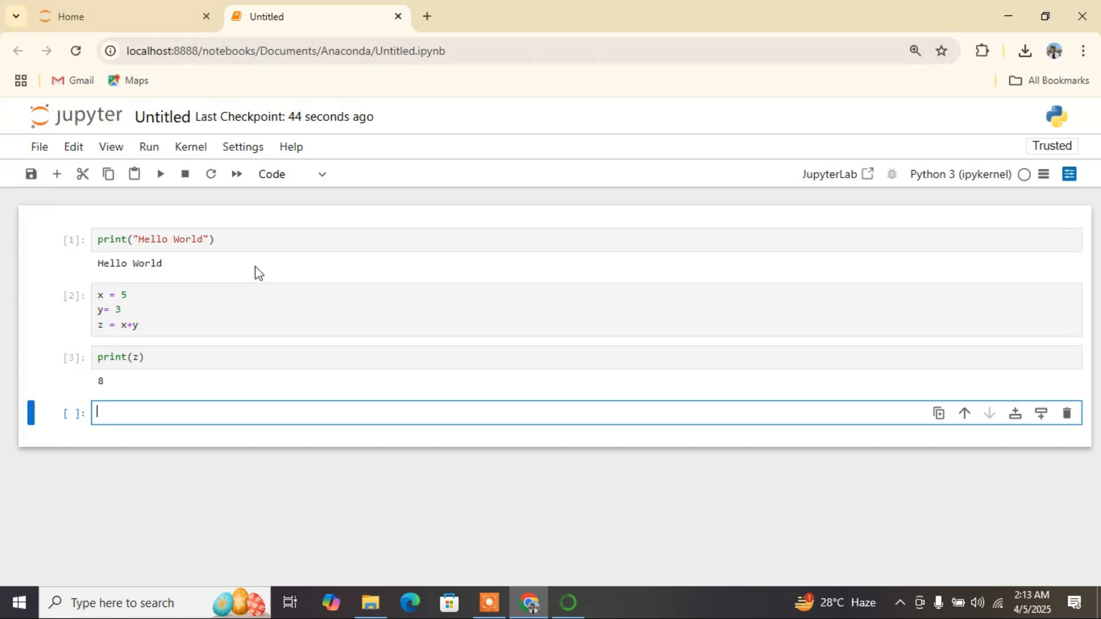
Export the notebook as HTML, open the downloaded Untitled.html to view it and close that page
left_click(35, 161)
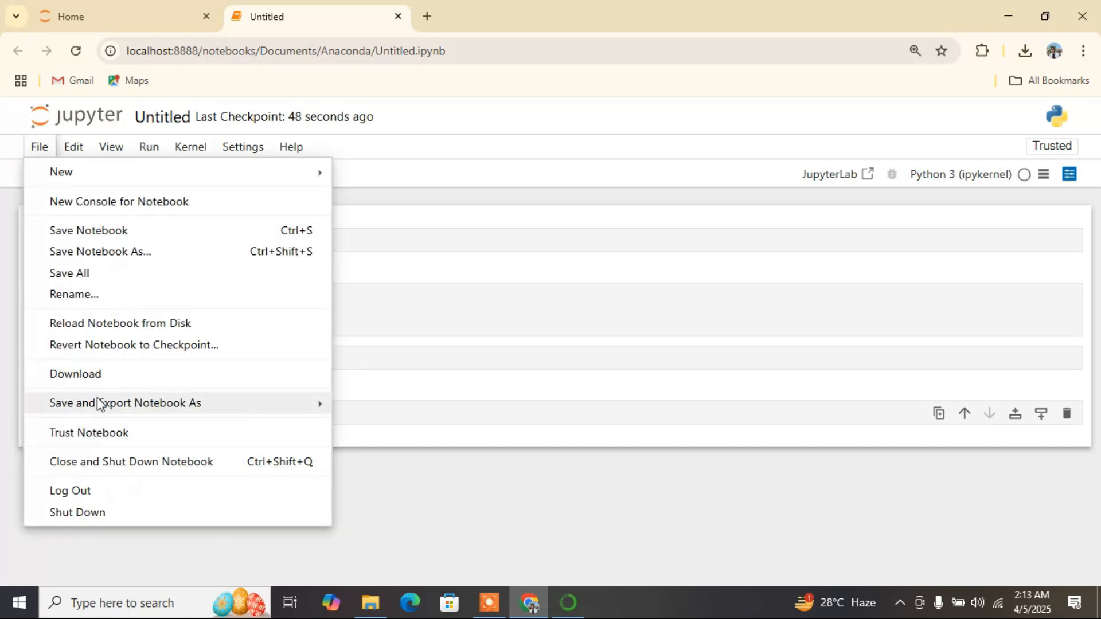
mouse_move(163, 412)
left_click(406, 222)
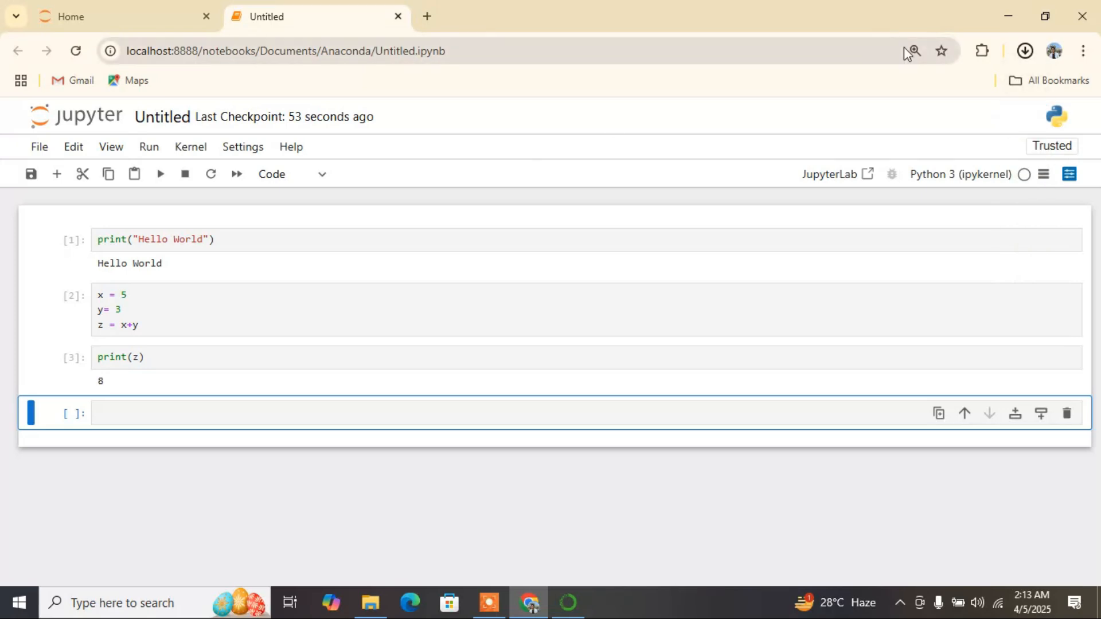
left_click(1026, 57)
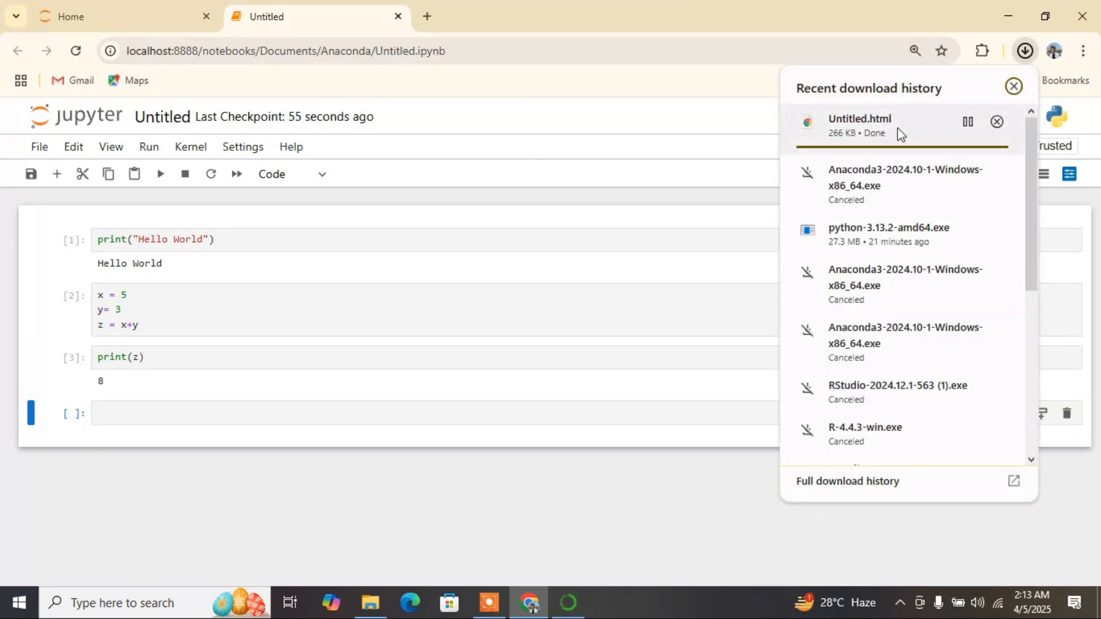
left_click(864, 120)
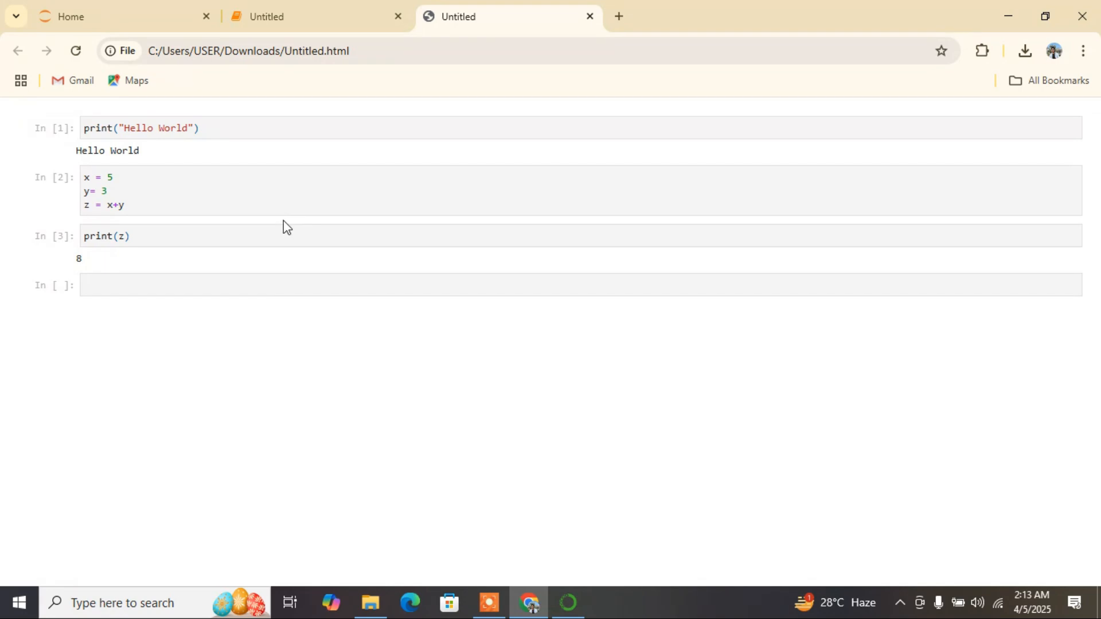
left_click(589, 16)
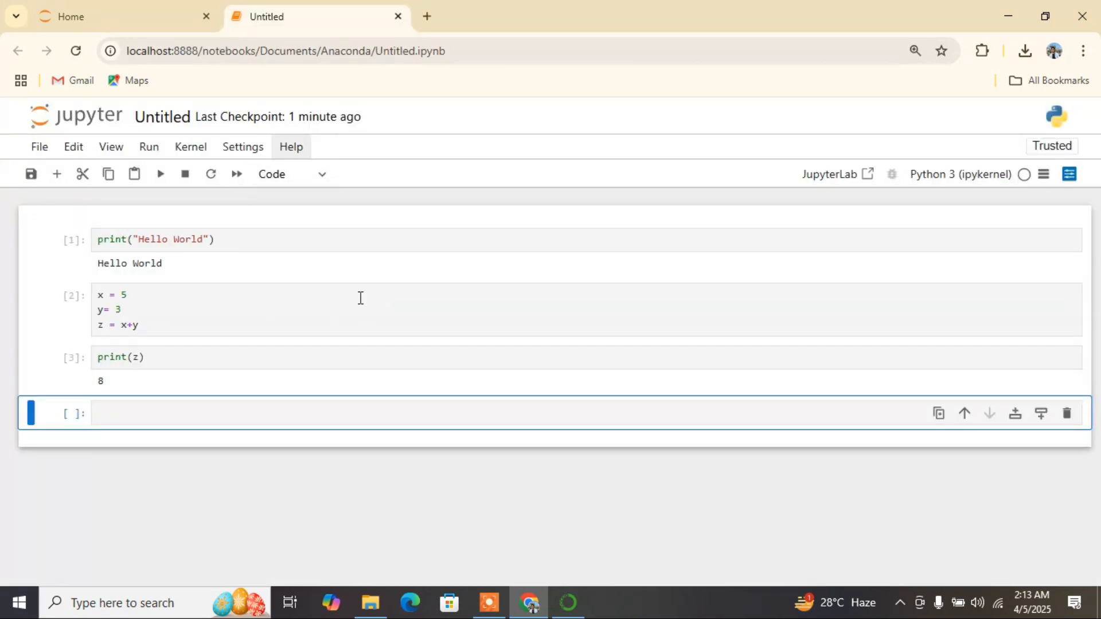
Examine the kernel choices offered for the notebook and leave the kernel selection without changing it
left_click(963, 178)
left_click(580, 355)
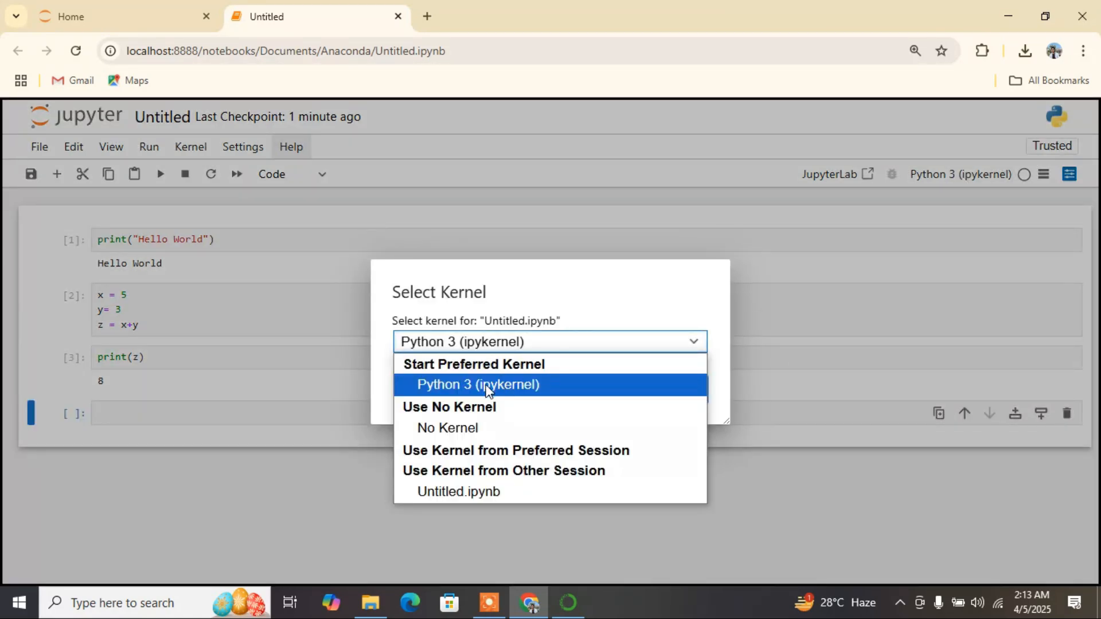
left_click(576, 344)
left_click(837, 299)
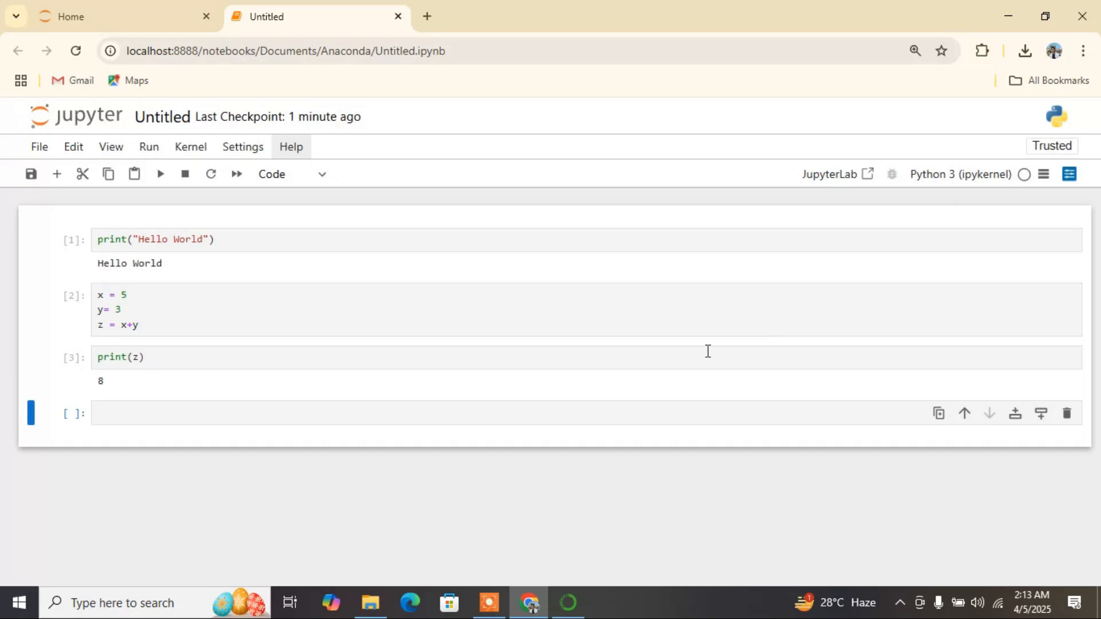
Switch from the notebook to the Anaconda Navigator window
left_click(205, 423)
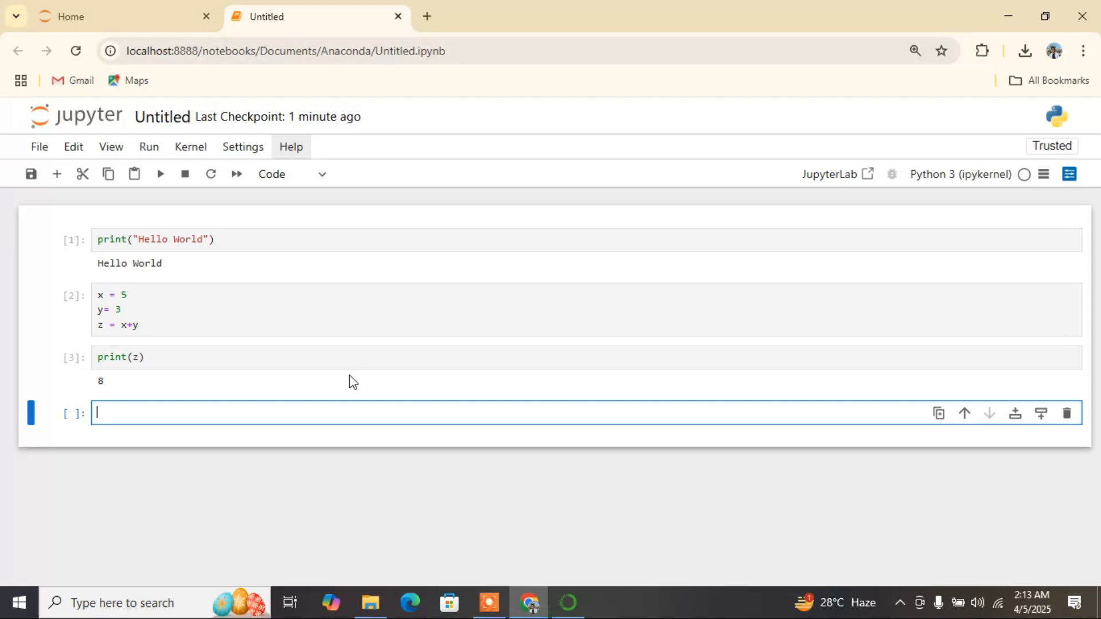
left_click(572, 602)
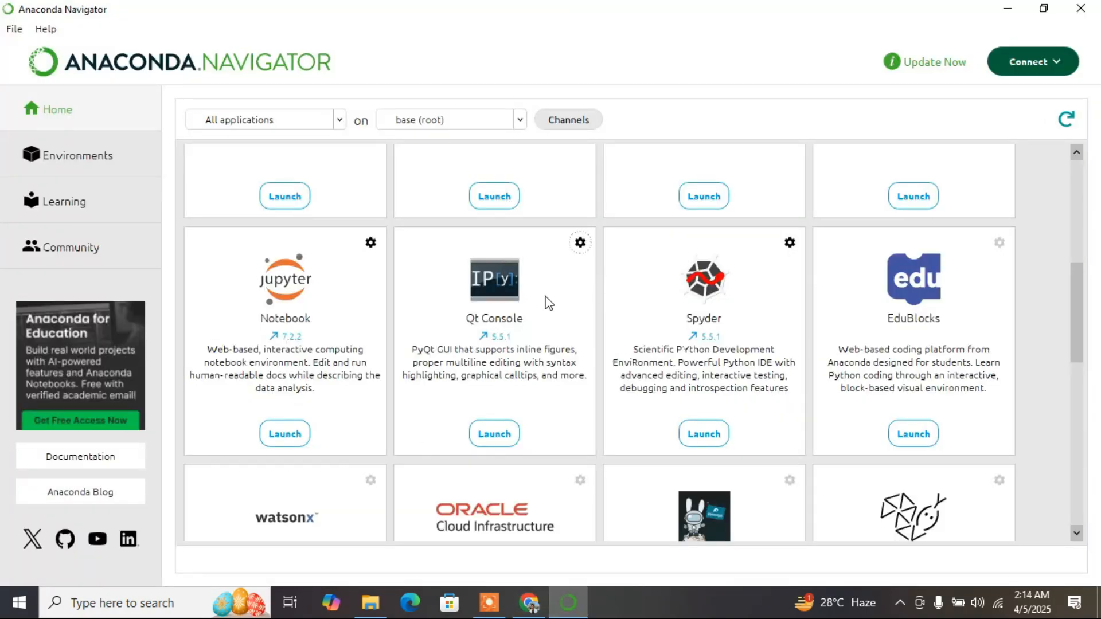